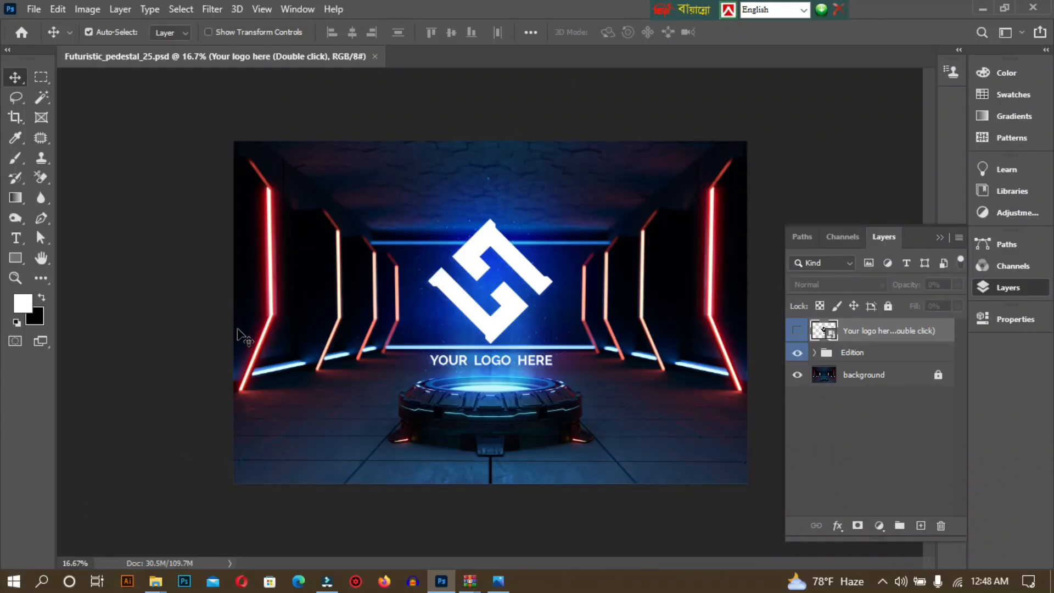
Close the open mockup document, set Photoshop aside and open the 02.zip archive from the desktop.
left_click(374, 56)
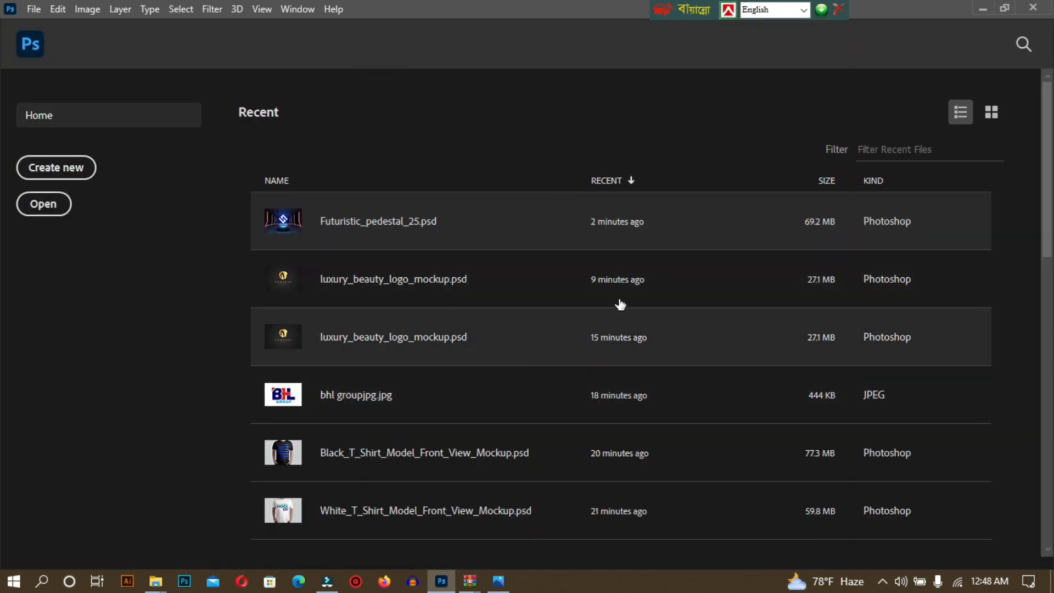
left_click(983, 8)
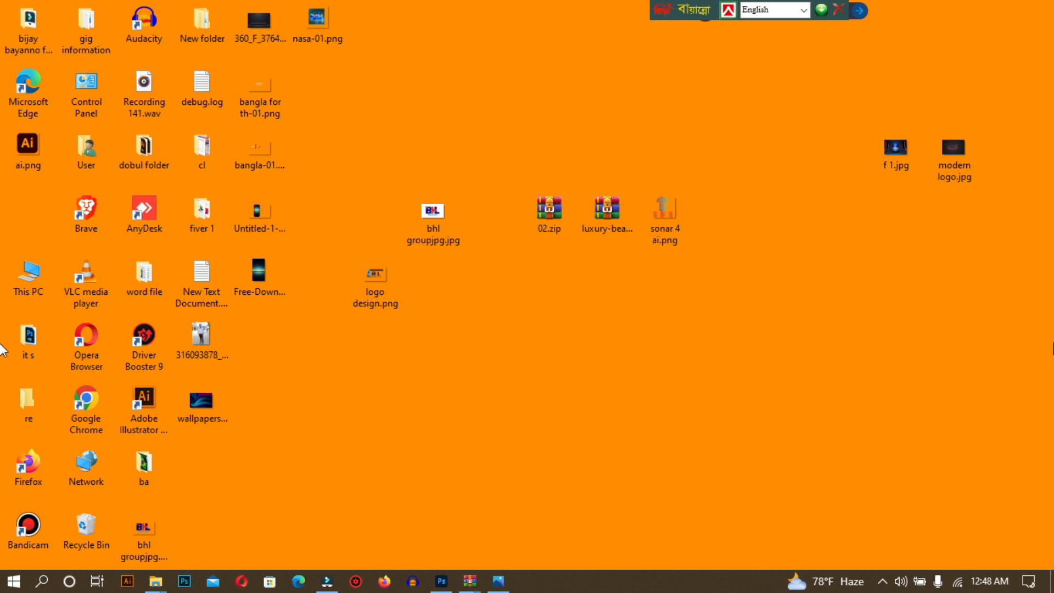
double_click(548, 216)
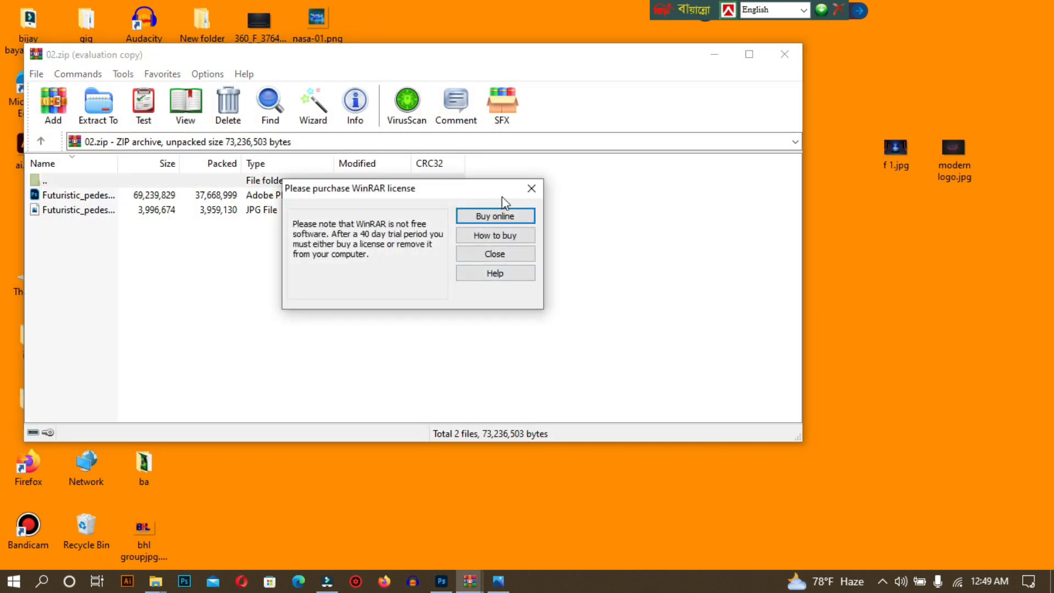
left_click(532, 189)
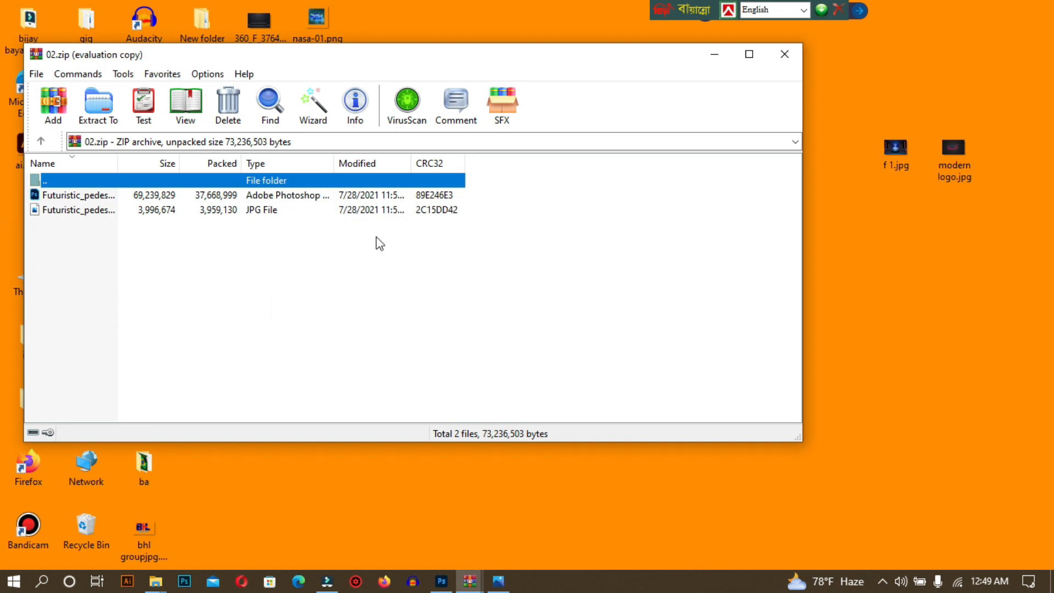
left_click(749, 54)
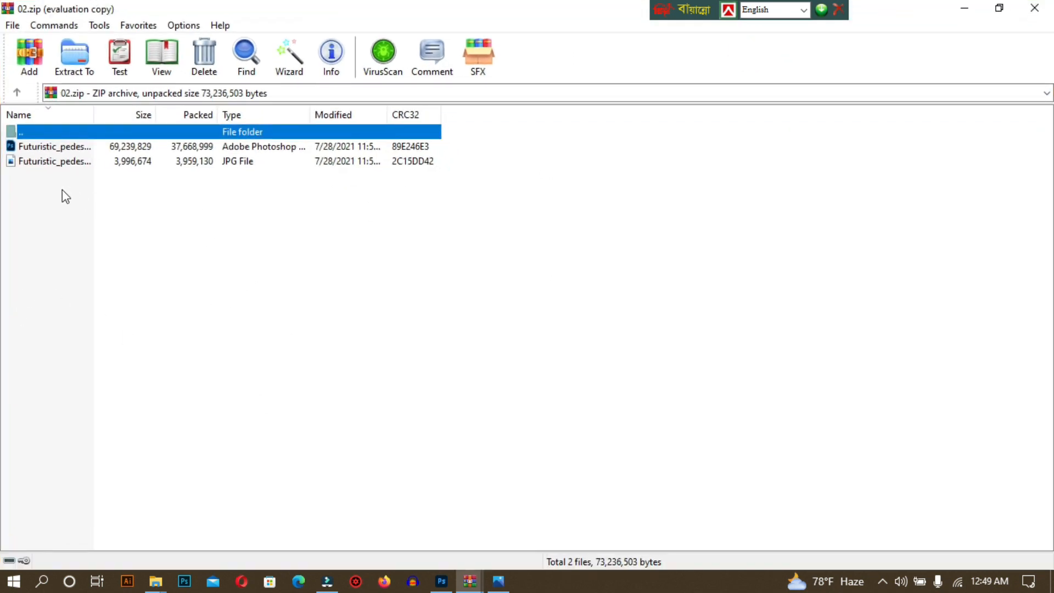
Preview Futuristic_pedestal_25.jpg from the archive, close the preview and open Futuristic_pedestal_25.psd in Photoshop.
double_click(51, 162)
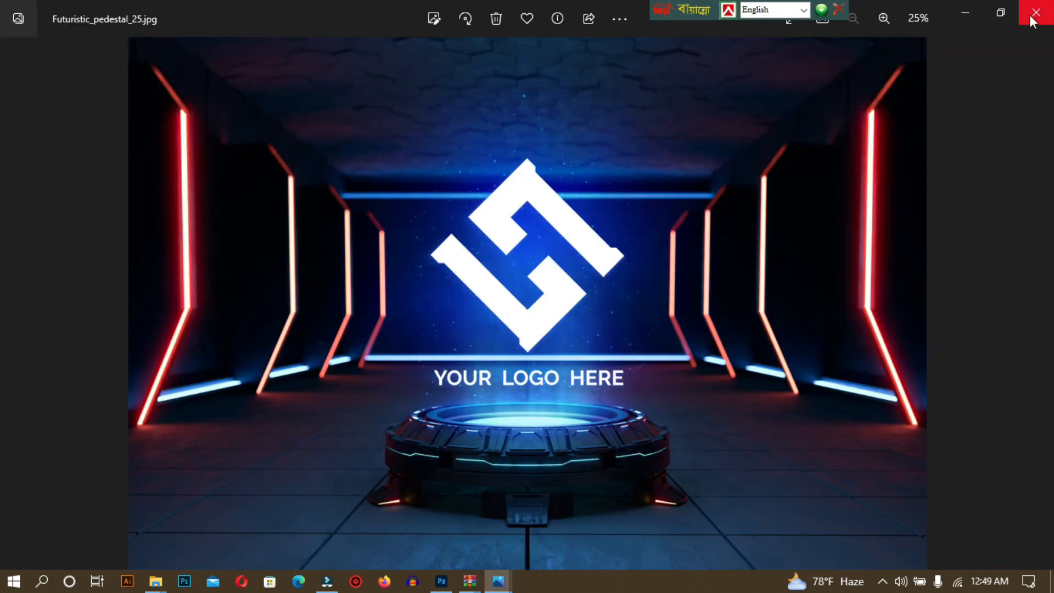
left_click(1036, 13)
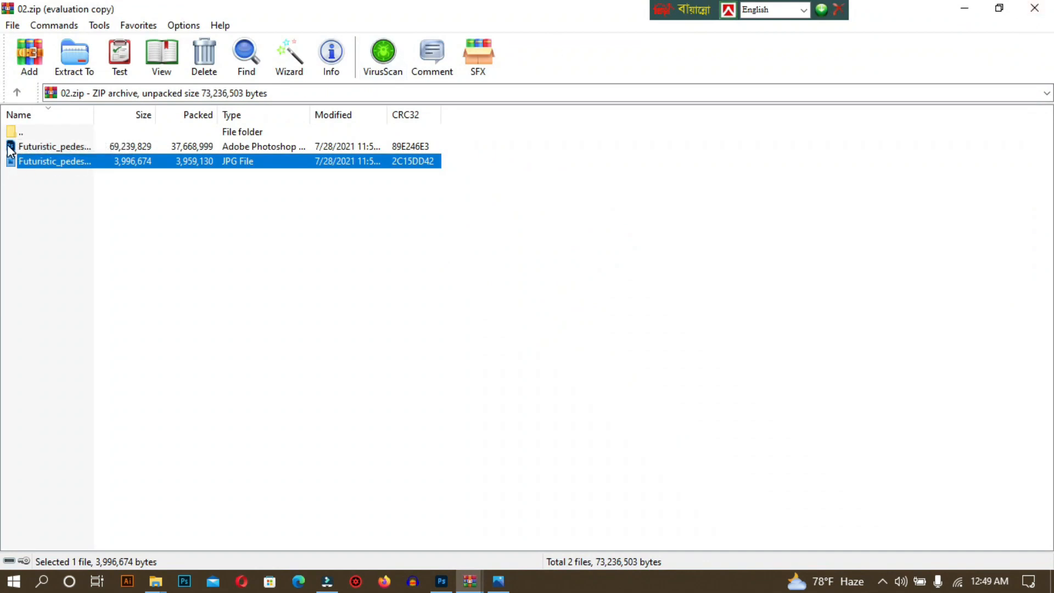
double_click(37, 149)
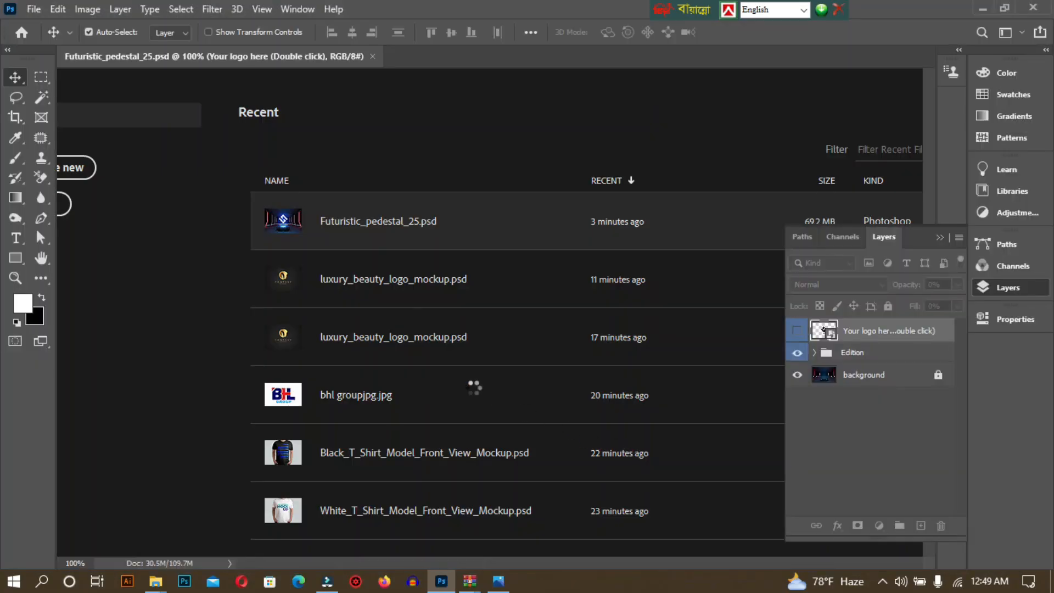
key("ctrl")
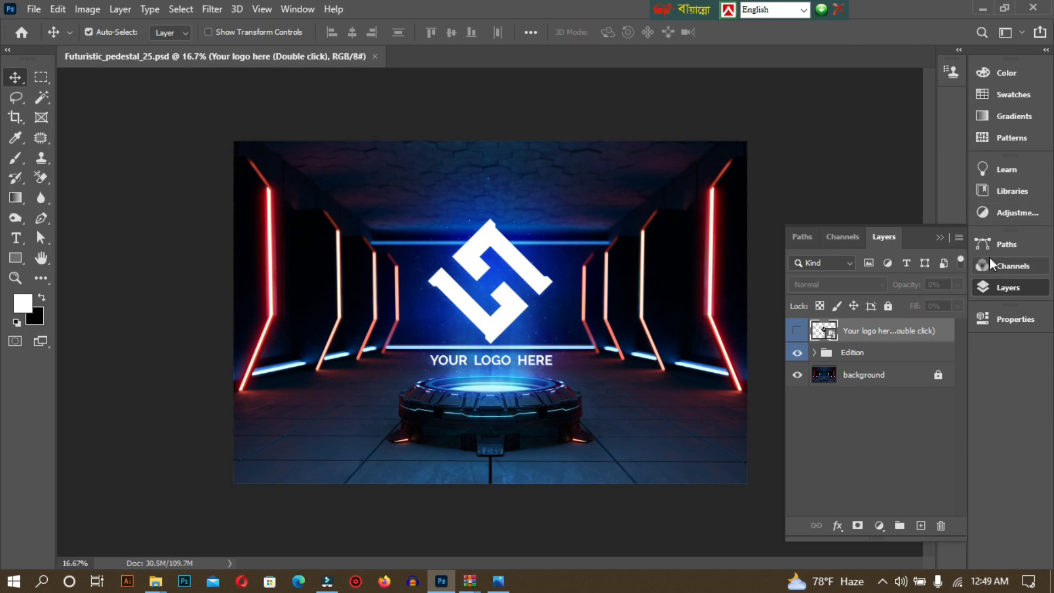
Open the contents of the "Your logo here (Double click)" smart object and hide its "your logo" layer.
left_click(940, 238)
left_click(1013, 287)
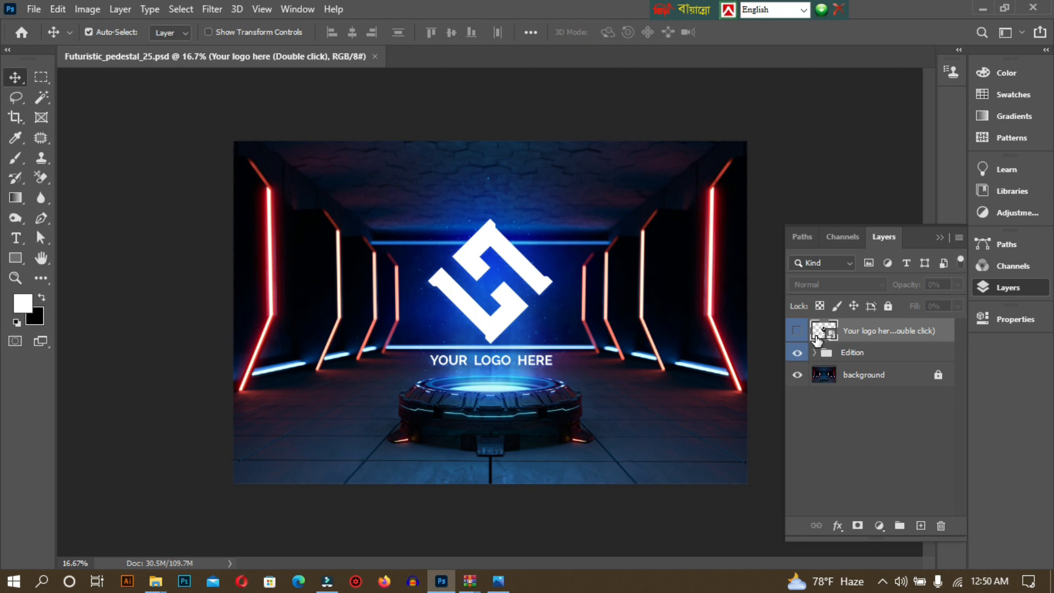
key("ctrl+plus")
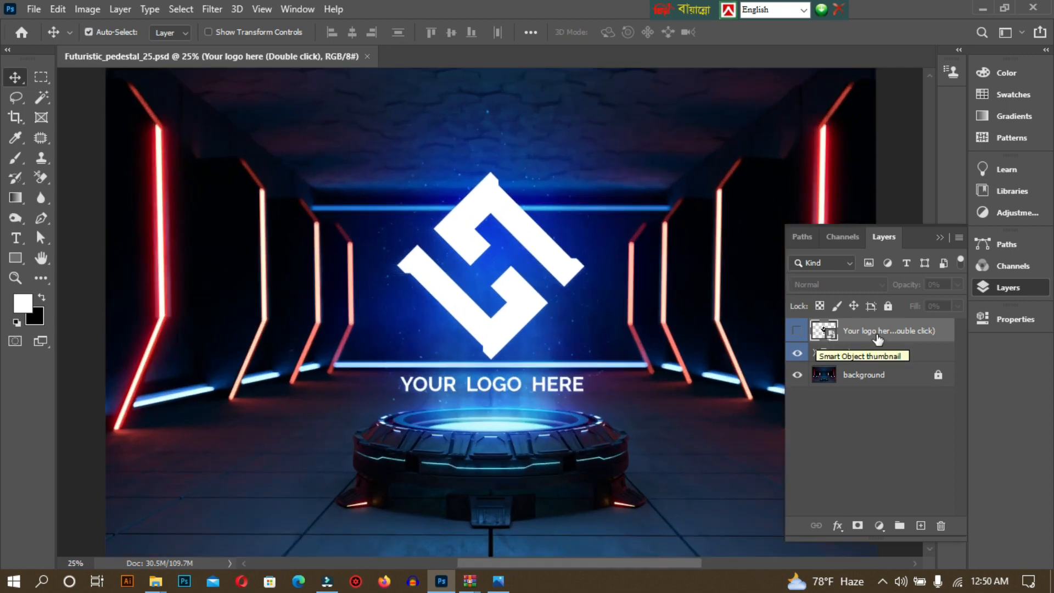
double_click(822, 330)
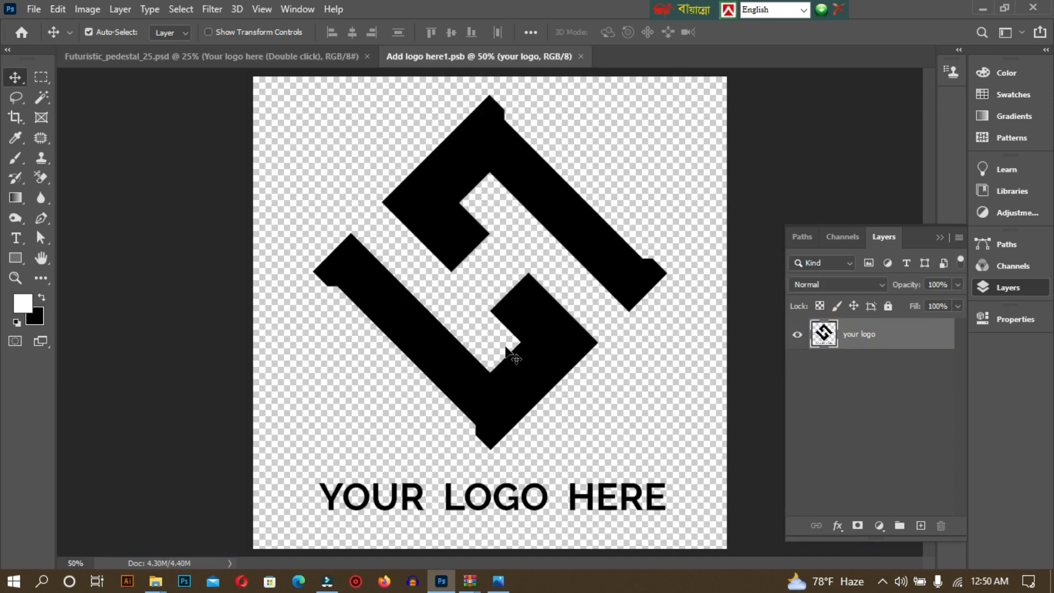
left_click(798, 335)
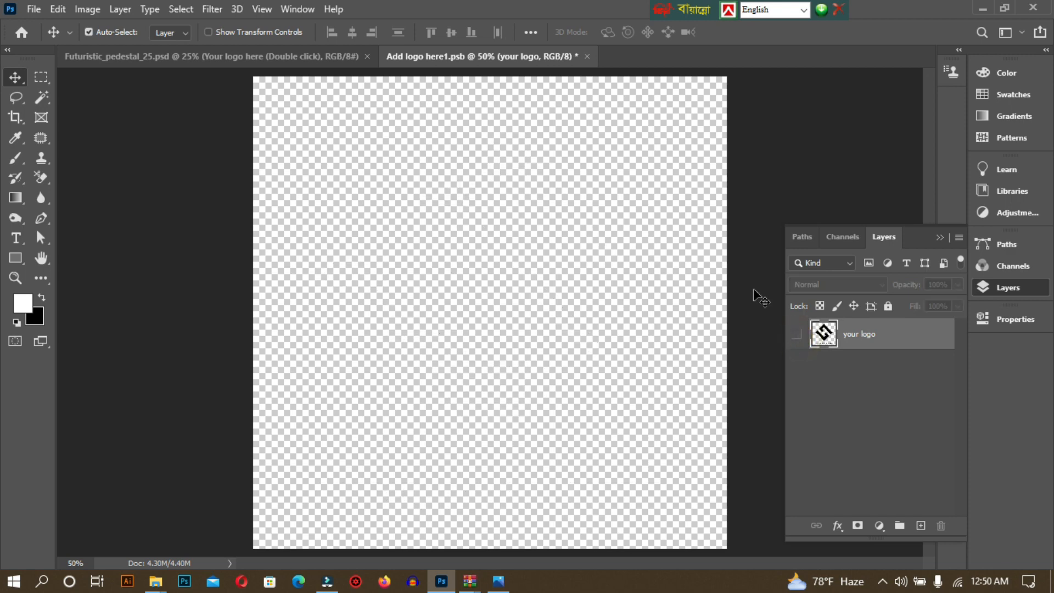
Place sonar 4 ai.png from the desktop into the Add logo here1.psb document.
left_click(984, 8)
left_click(443, 583)
left_click(986, 8)
left_click(965, 9)
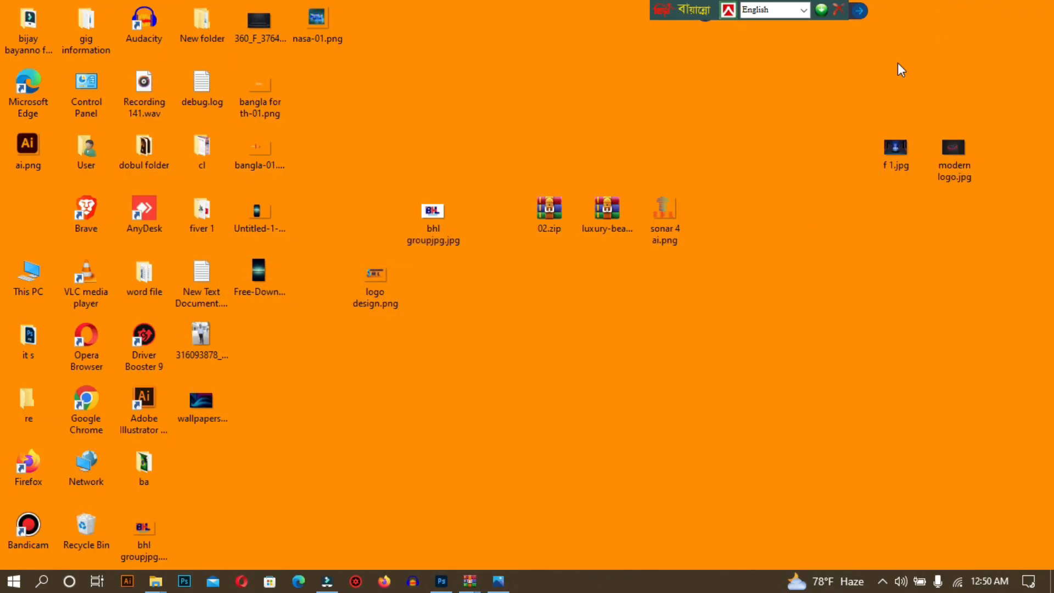
left_click_drag(670, 209, 484, 277)
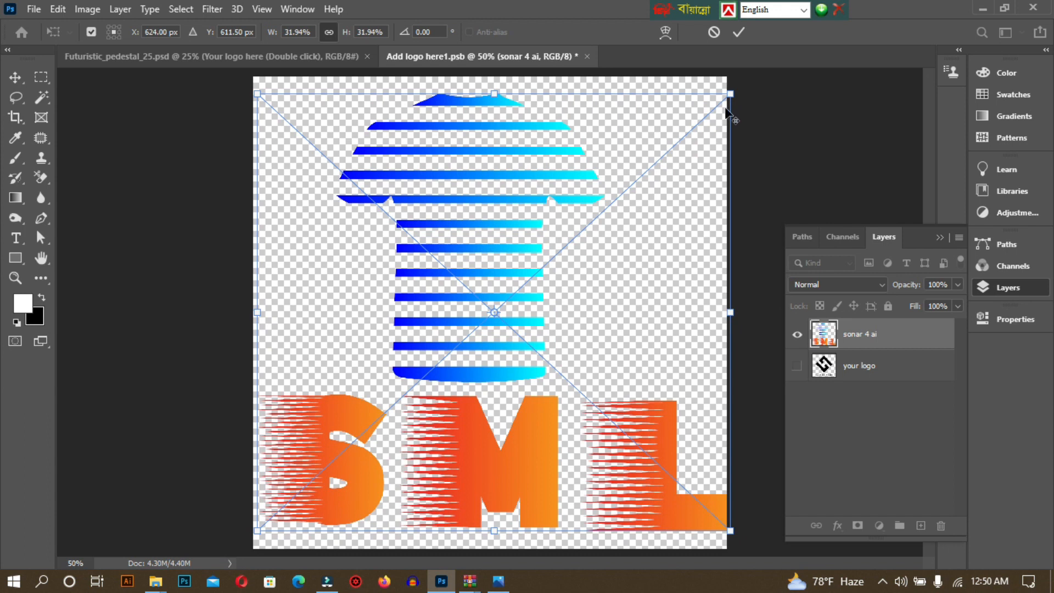
Scale the placed sonar 4 ai logo to 26.38%, position it at about X 641 px, Y 644 px, and commit the placement.
left_click_drag(726, 94, 688, 133)
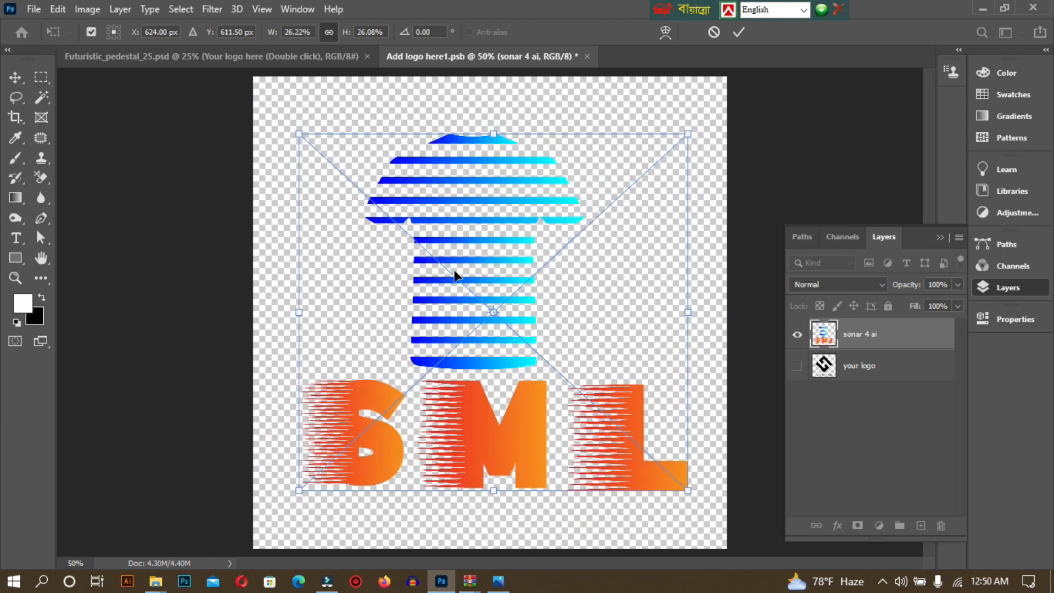
key("ctrl+z")
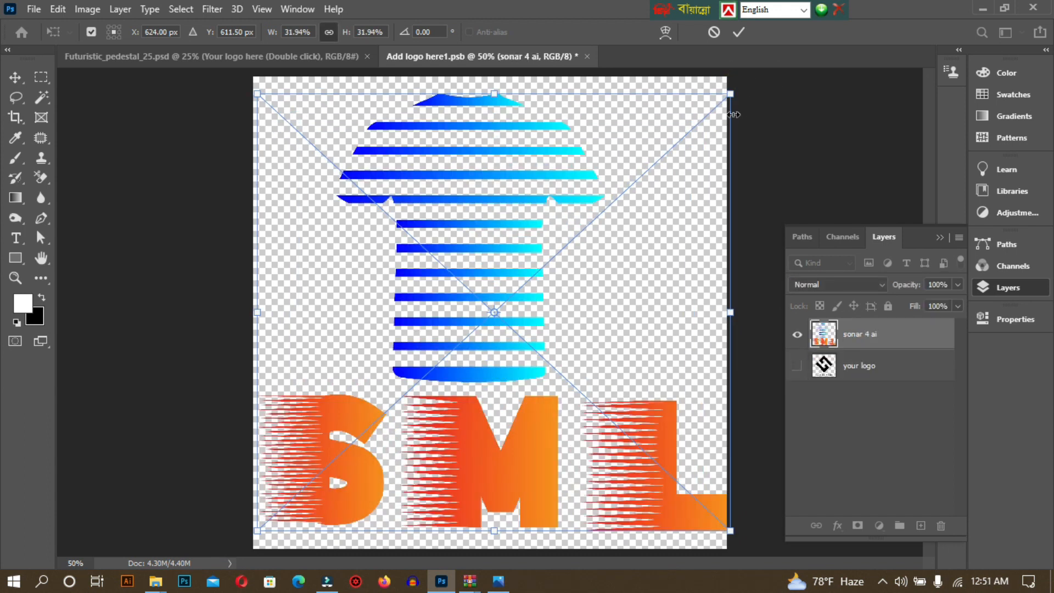
left_click_drag(732, 95, 684, 133)
left_click_drag(483, 278, 517, 262)
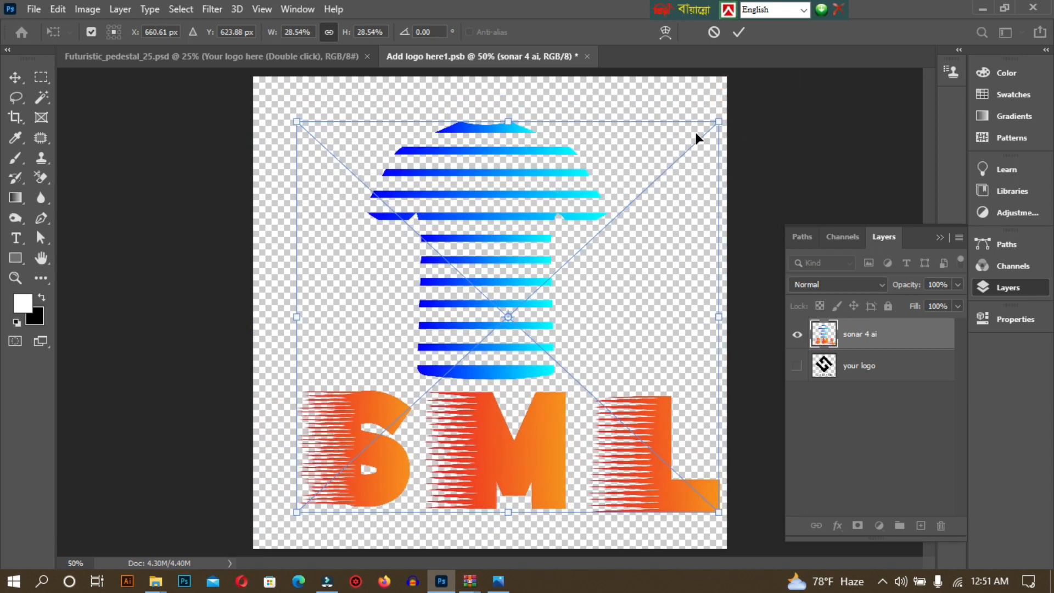
left_click_drag(714, 126, 690, 153)
left_click_drag(512, 249, 540, 231)
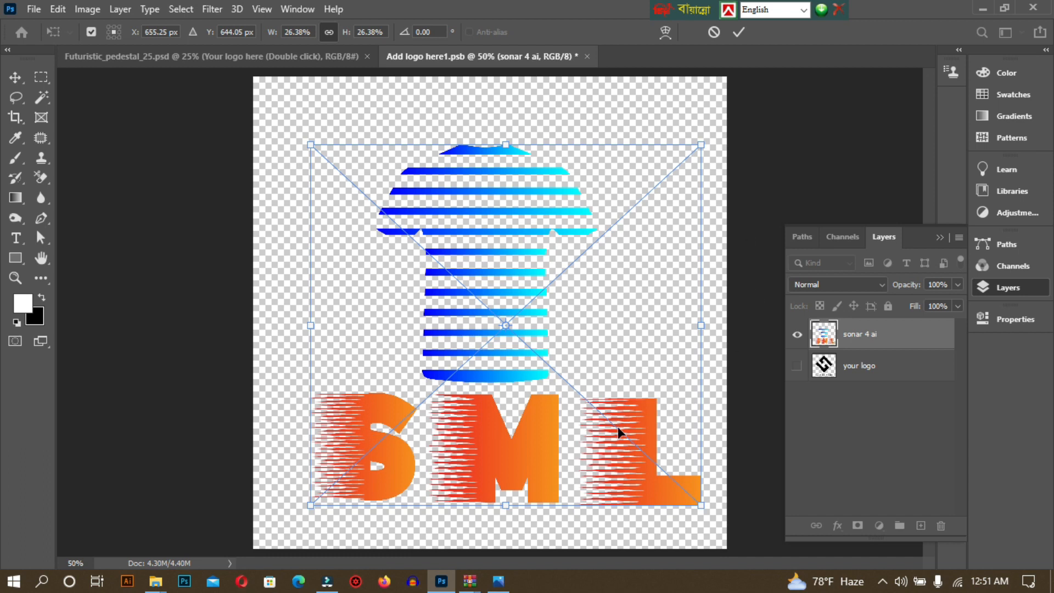
left_click_drag(531, 279, 526, 279)
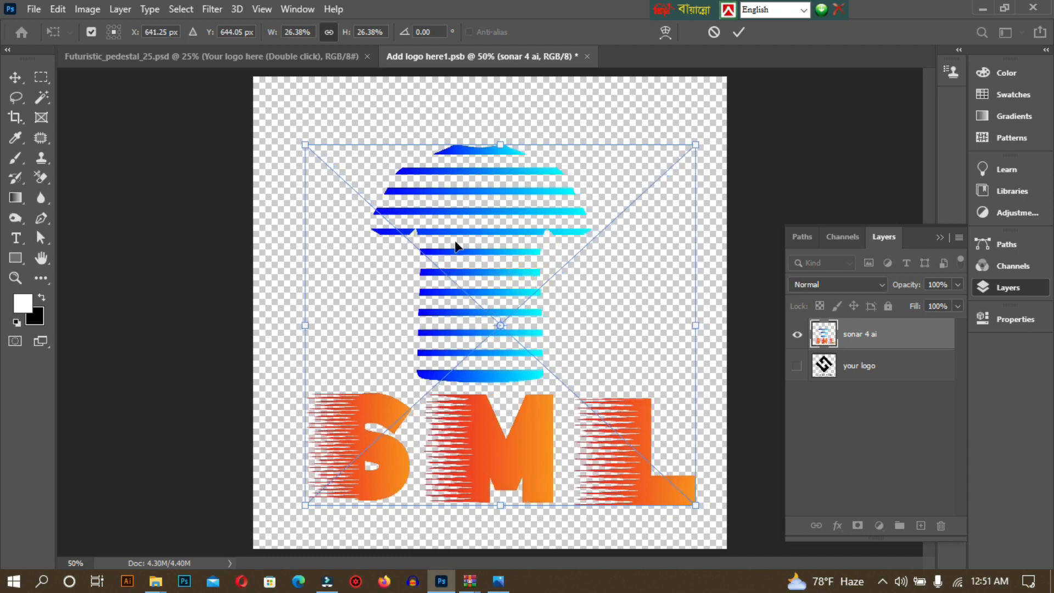
left_click(738, 34)
Save Add logo here1.psb and close it to update the pedestal mockup.
left_click(34, 10)
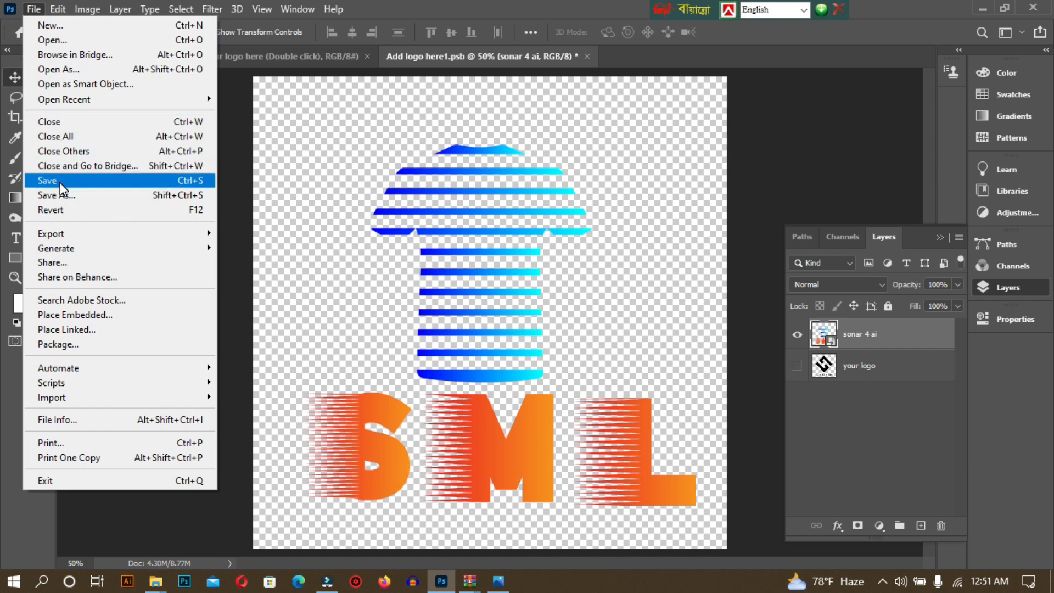
left_click(61, 182)
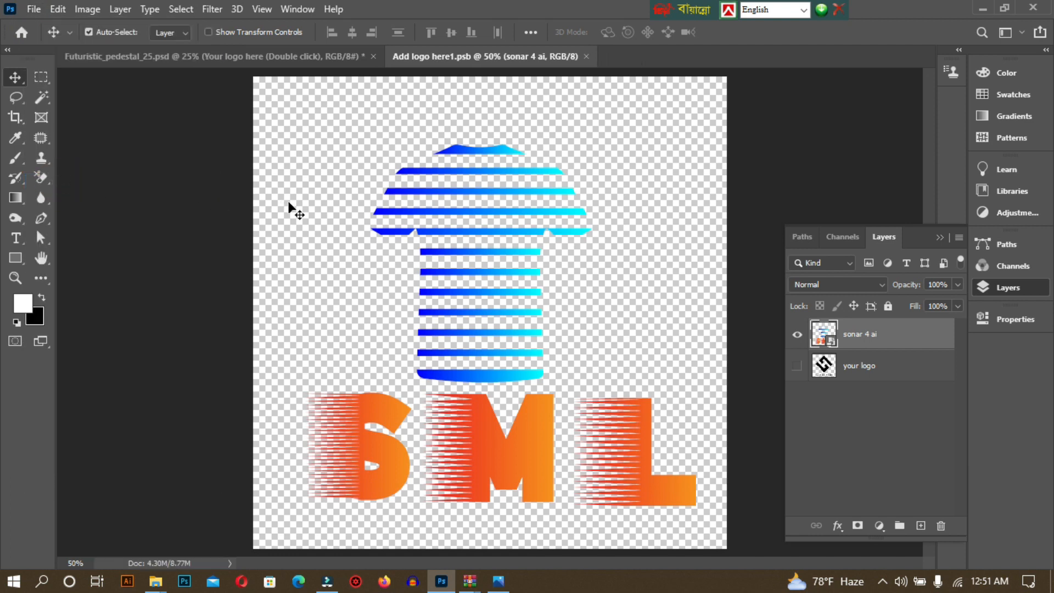
left_click(586, 56)
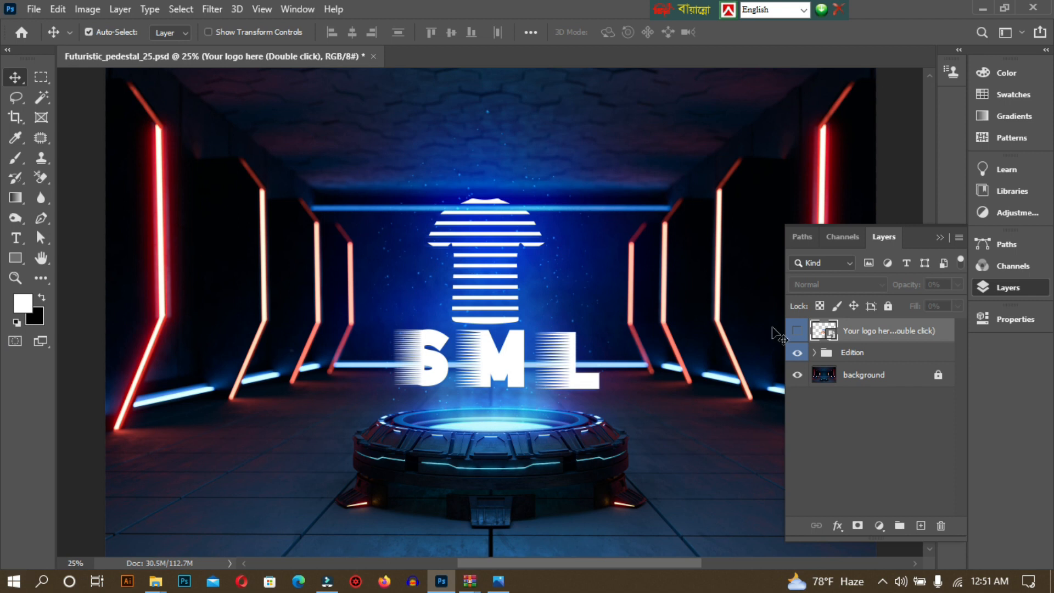
Close Futuristic_pedestal_25.psd without saving, and hide the grid and guides in luxury_beauty_logo_mockup.psd.
left_click(373, 55)
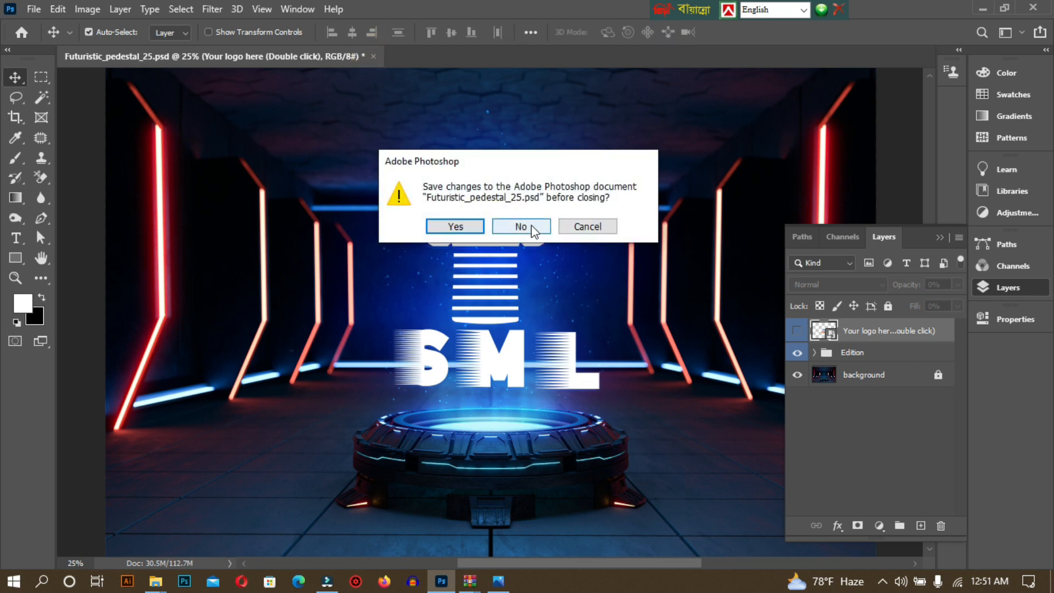
left_click(531, 225)
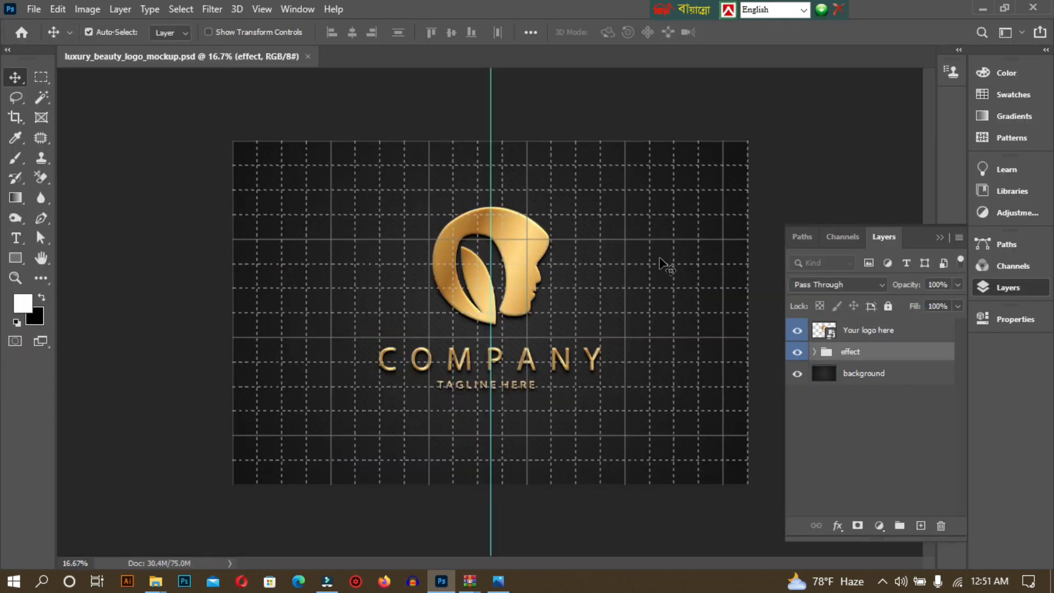
key("ctrl+h")
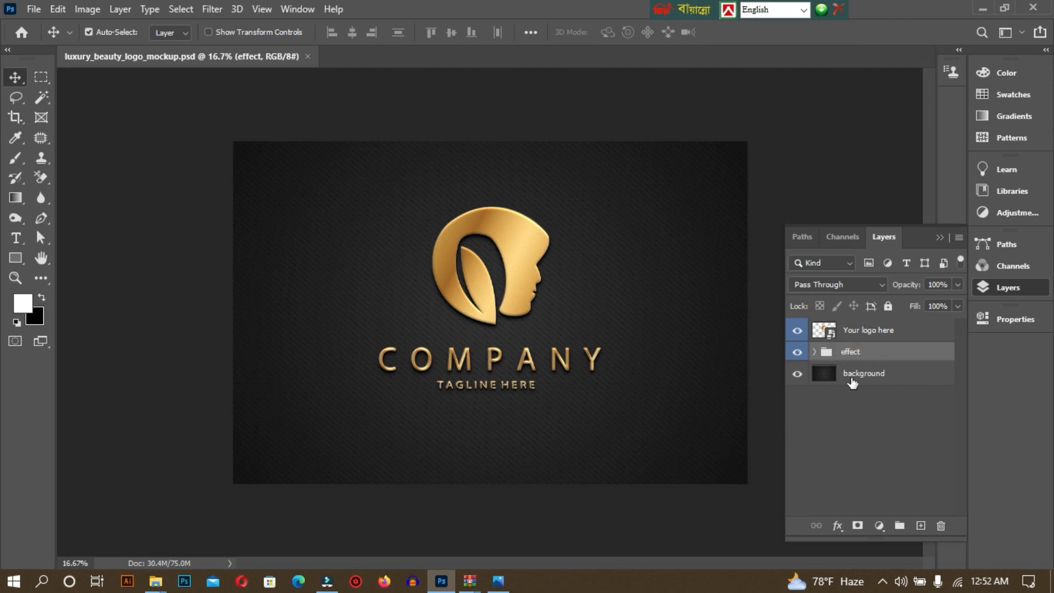
Toggle the background layer and the effect group off and on to check what each contributes to the mockup.
left_click(797, 373)
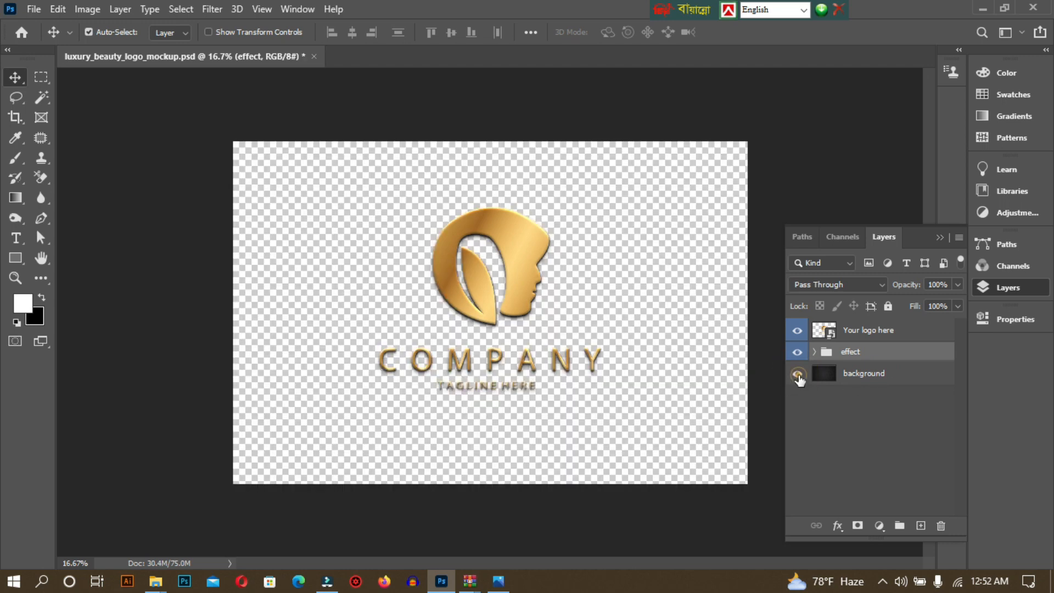
left_click(797, 373)
left_click(797, 352)
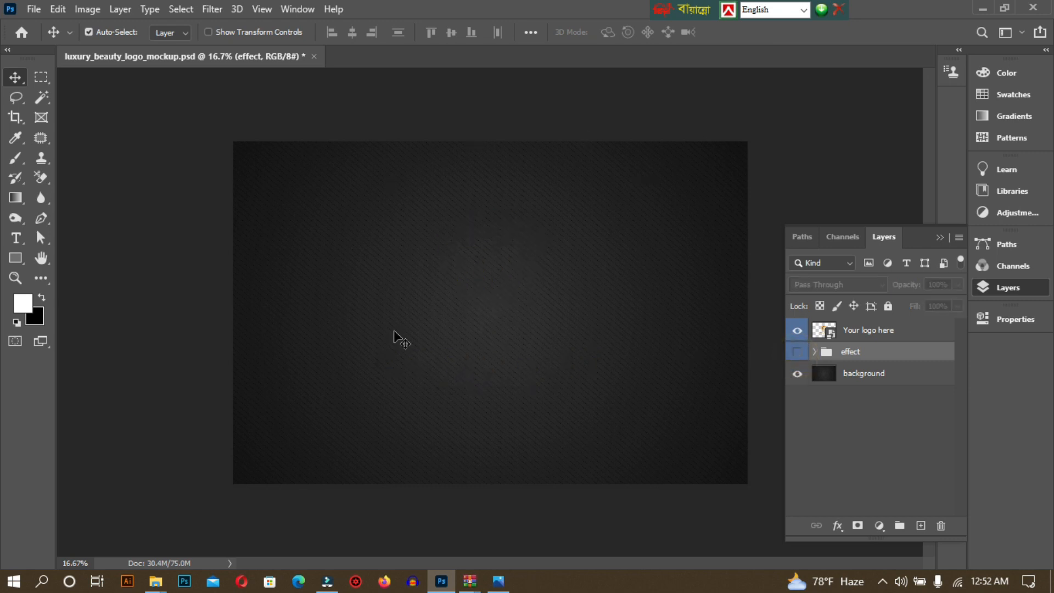
left_click(798, 352)
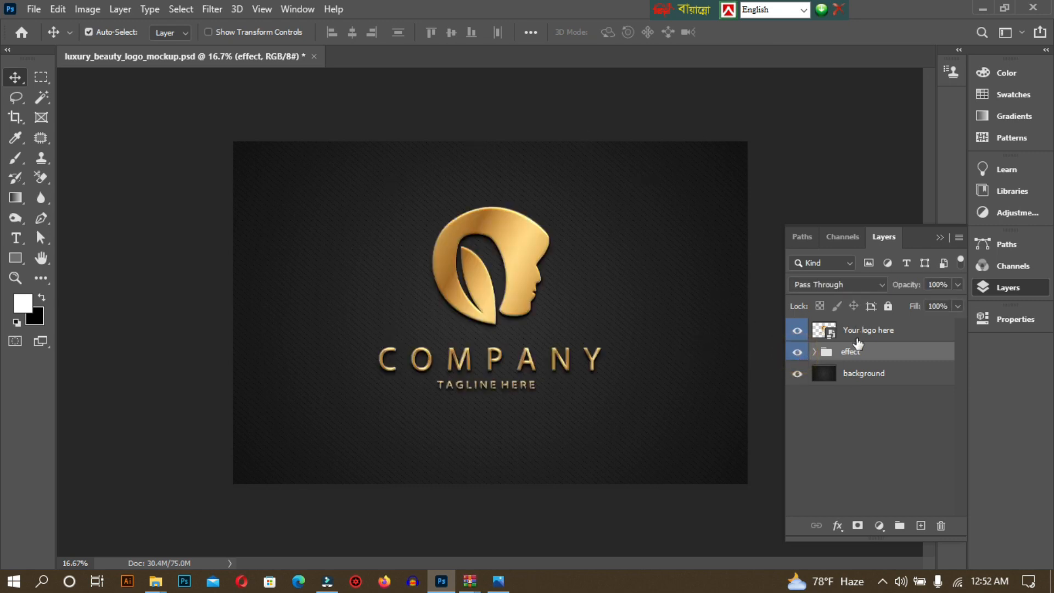
Open the contents of the "Your logo here" smart object and hide its "logo here" layer.
double_click(824, 330)
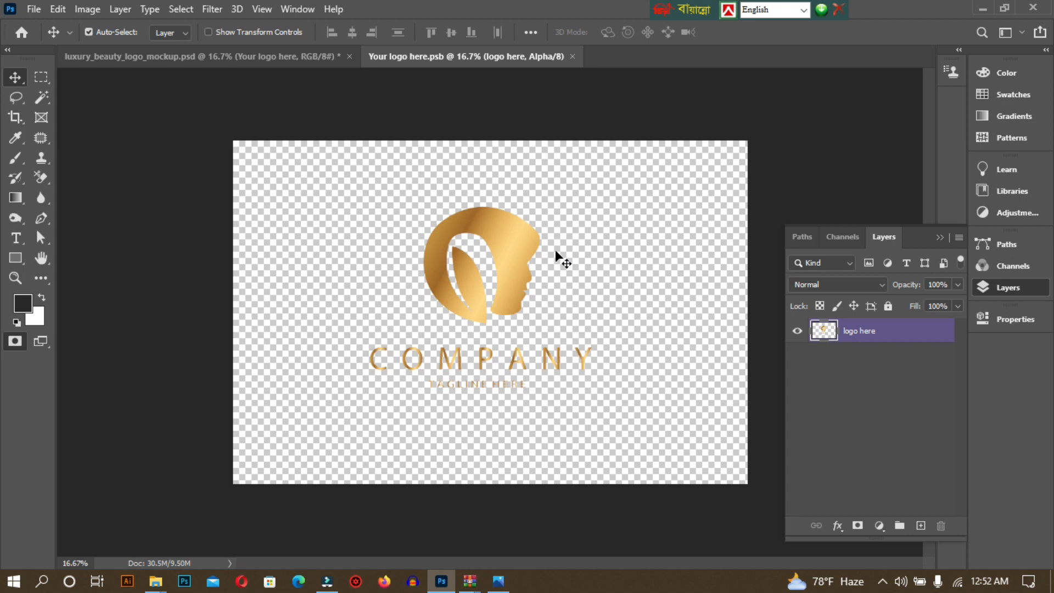
left_click(796, 332)
Place logo design.png from the desktop into Your logo here.psb at 100%, positioned at about X 2024 px, Y 1357 px.
left_click(981, 23)
left_click(980, 7)
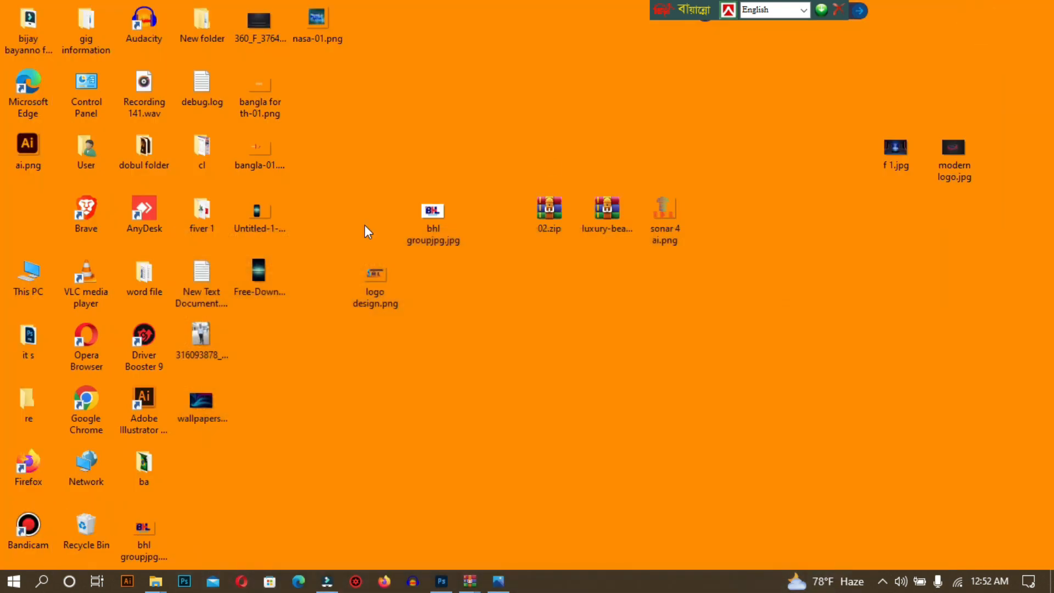
left_click_drag(381, 280, 493, 431)
left_click_drag(439, 584, 459, 350)
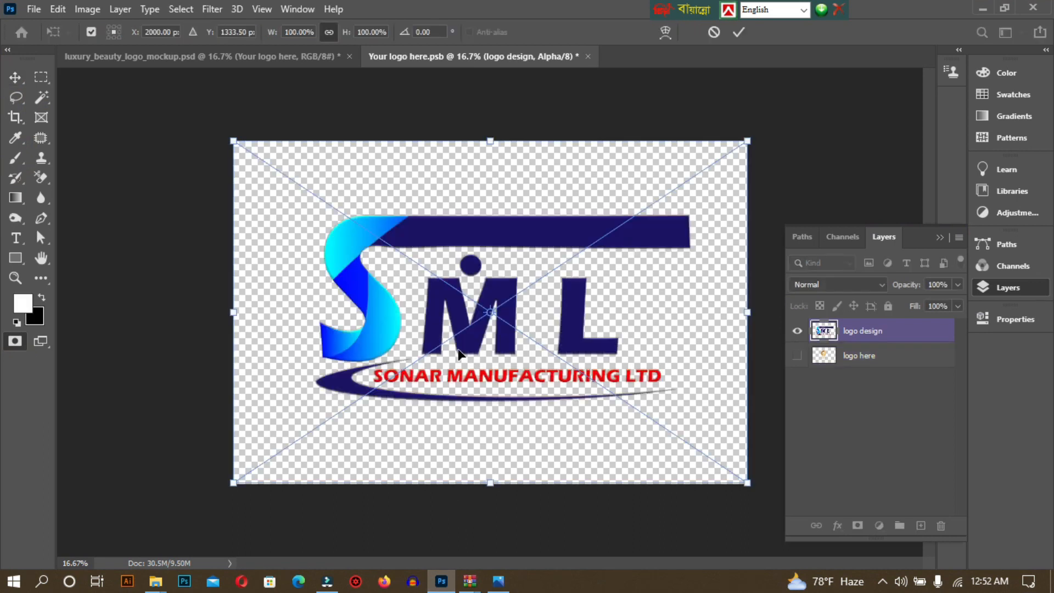
mouse_move(485, 243)
left_mouse_down()
mouse_move(476, 228)
mouse_move(491, 245)
left_mouse_up()
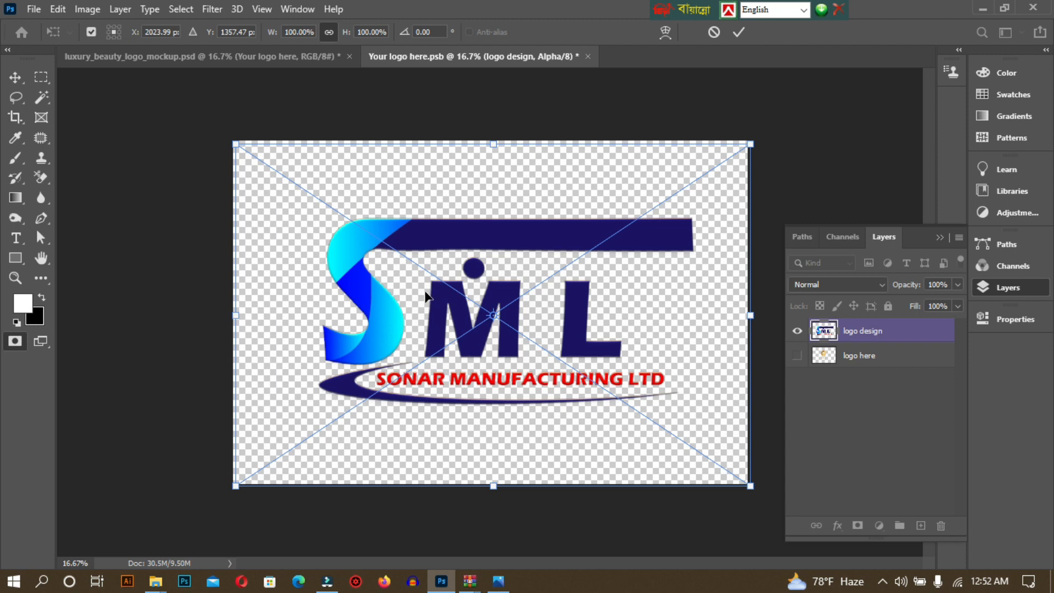
left_click(740, 32)
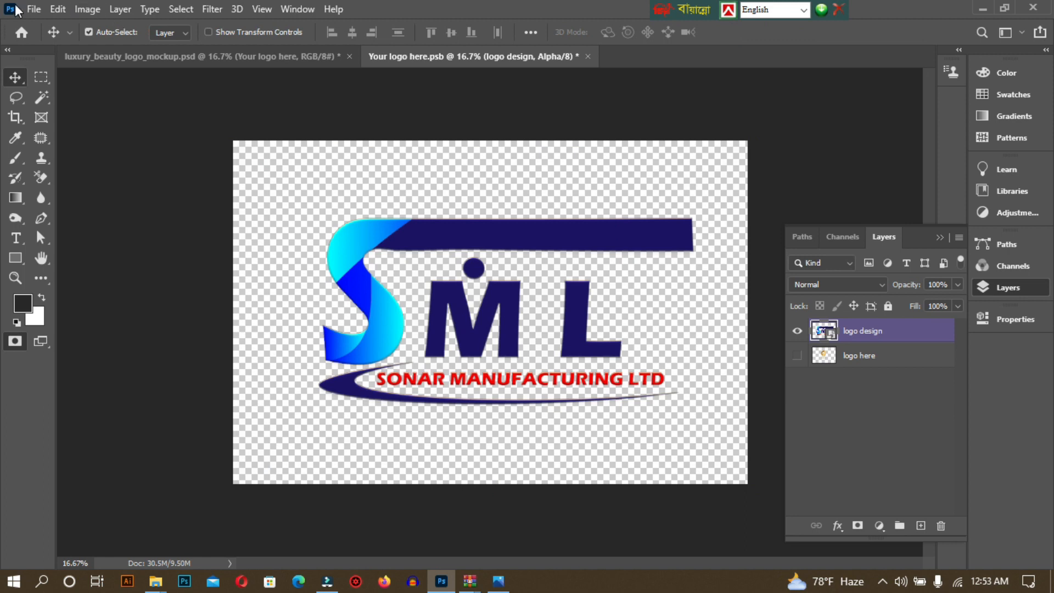
Save and close Your logo here.psb to update the mockup, and close luxury_beauty_logo_mockup.psd without saving.
left_click(33, 10)
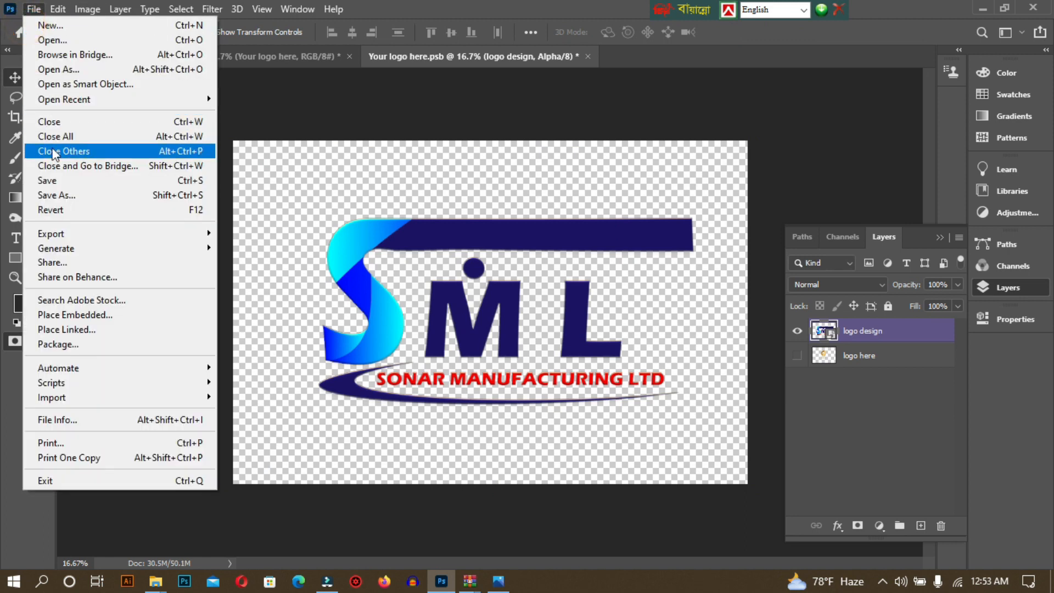
left_click(68, 185)
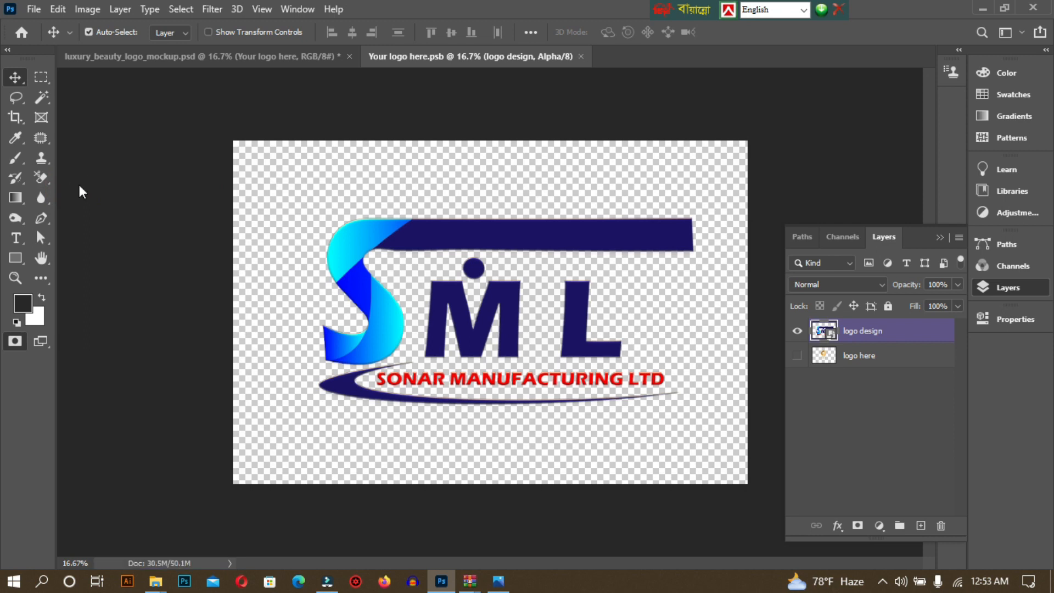
left_click(582, 56)
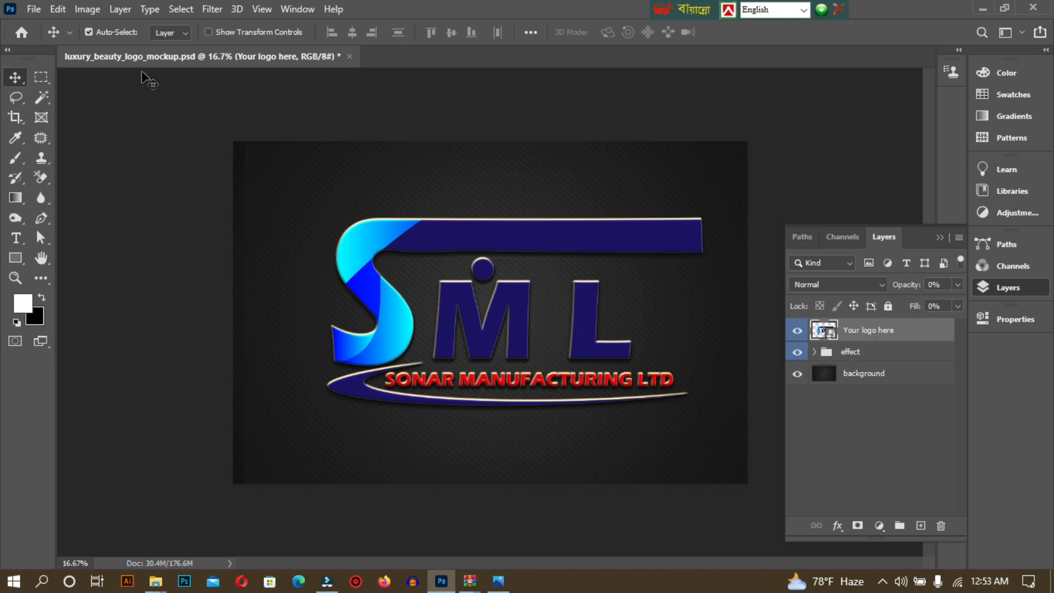
left_click(349, 57)
left_click(534, 231)
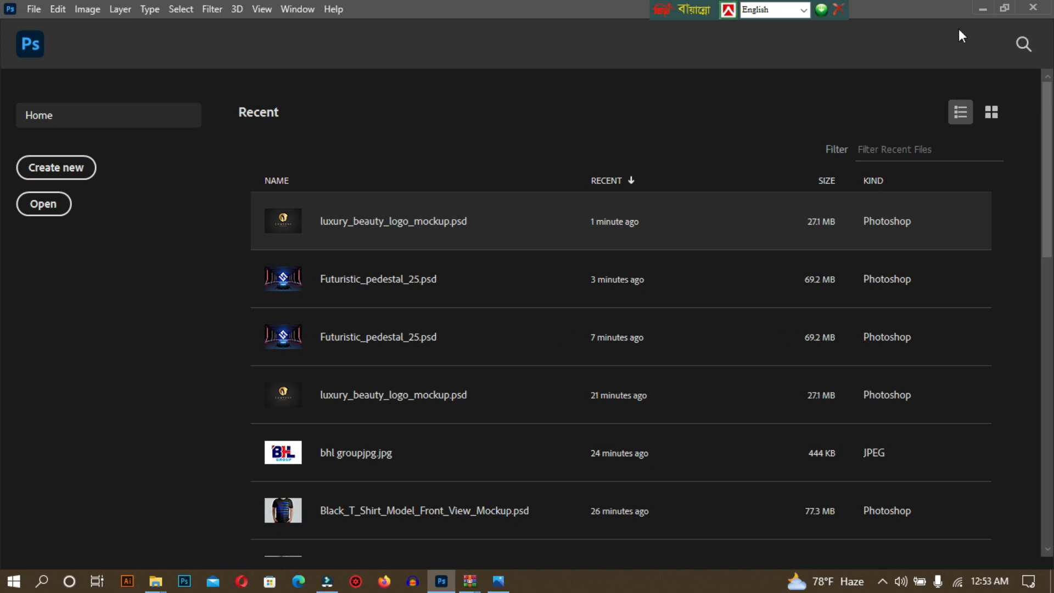
Open White_T_Shirt_Model_Front_View_Mockup.psd from the white-t-shirt-model-front-view-mockup.zip archive on the desktop and hide its grid and guides.
left_click(983, 9)
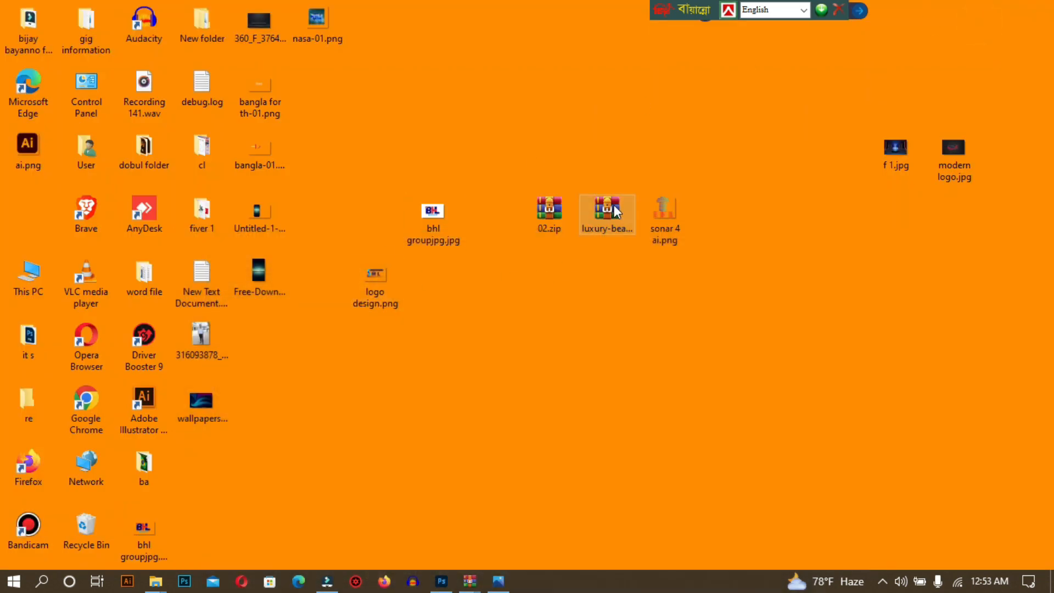
double_click(733, 212)
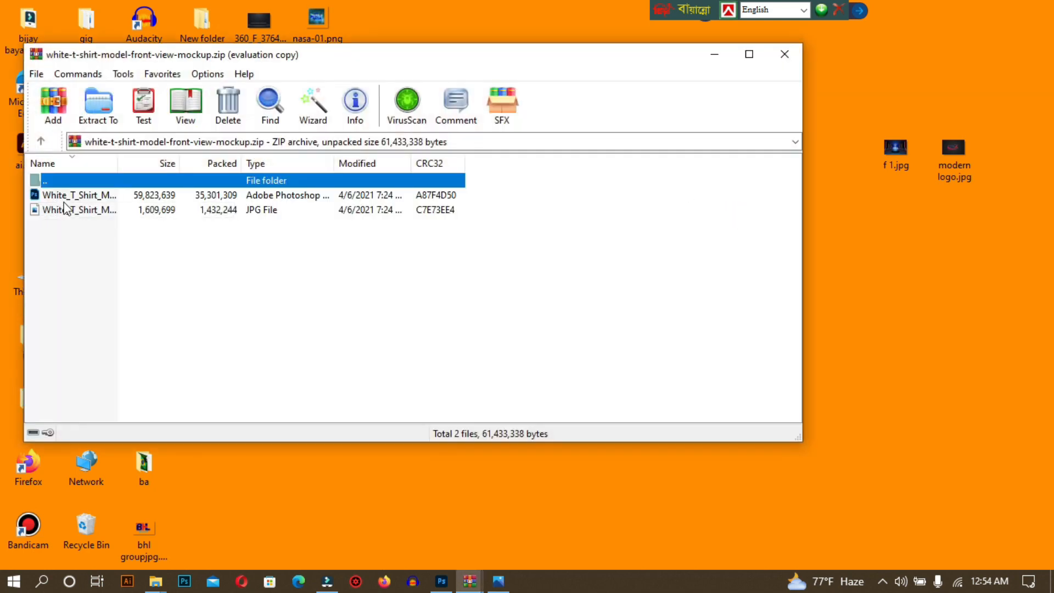
left_click(532, 189)
double_click(78, 196)
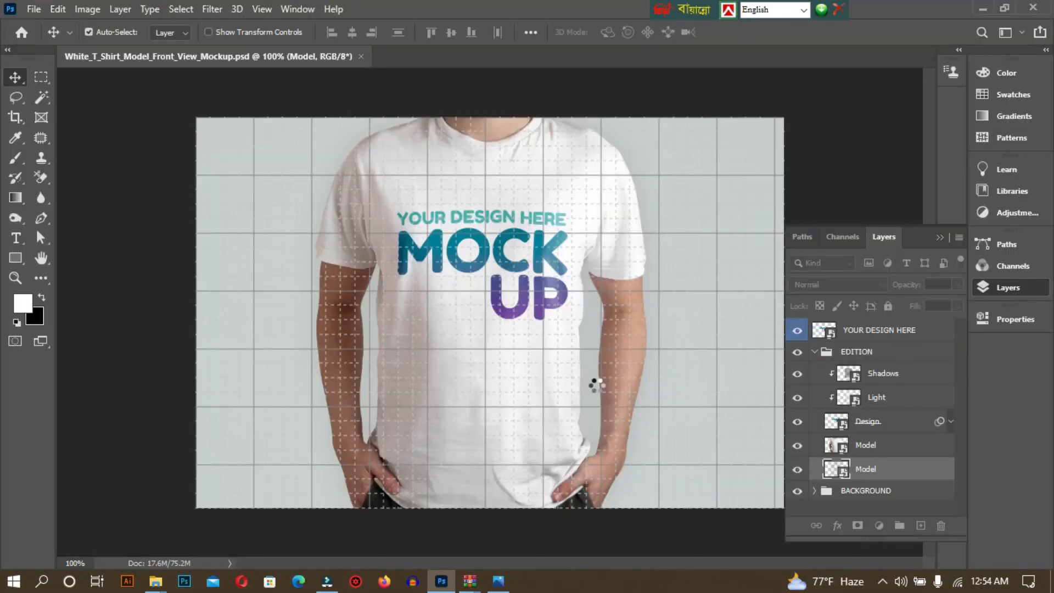
key("ctrl+h")
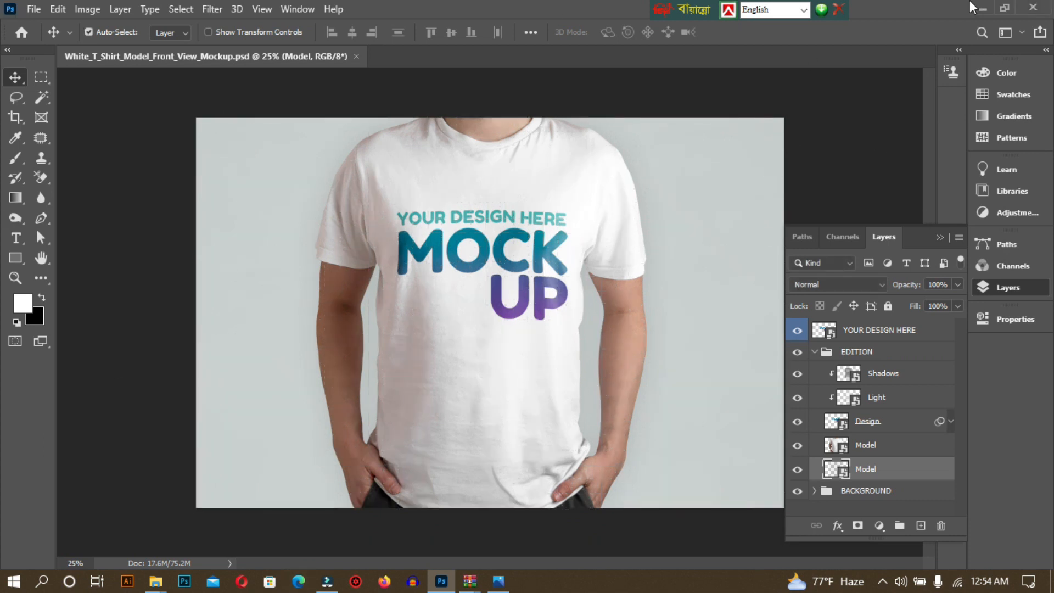
Close the archive window and preview the nasa-01.png design from the desktop.
left_click(985, 8)
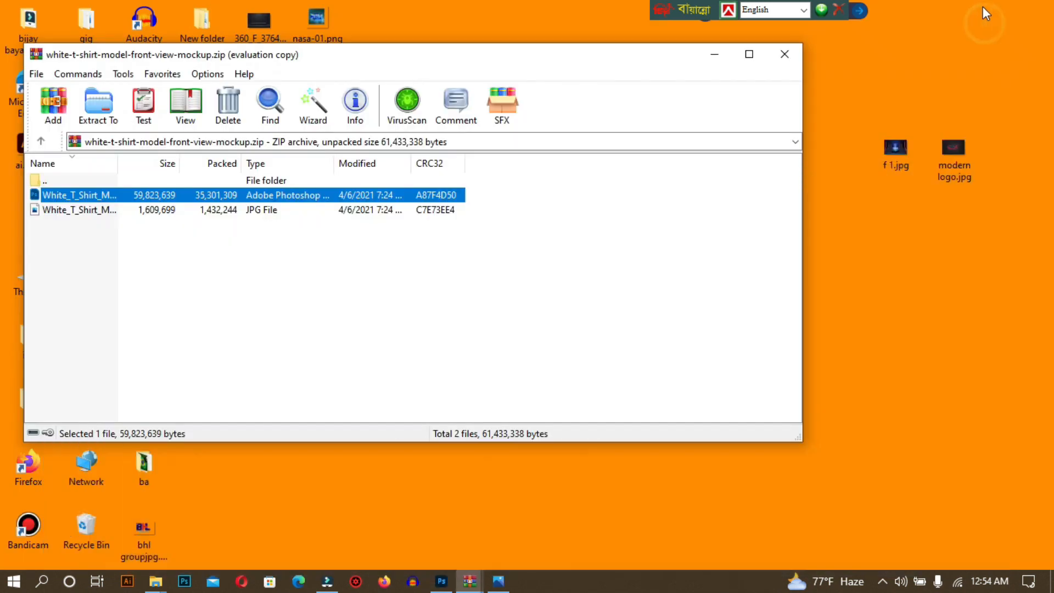
left_click(785, 52)
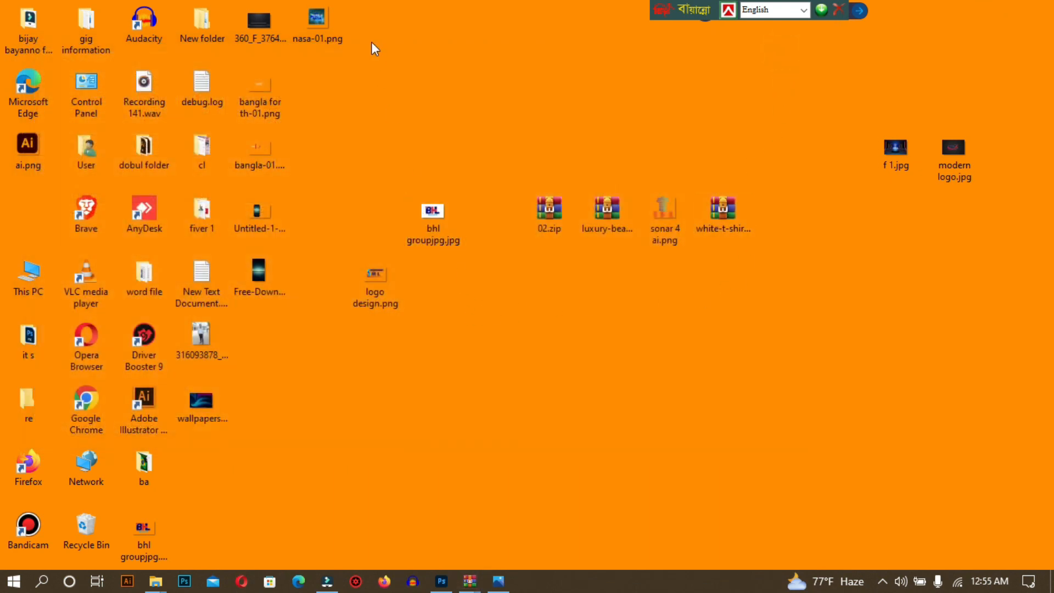
left_click_drag(318, 22, 549, 273)
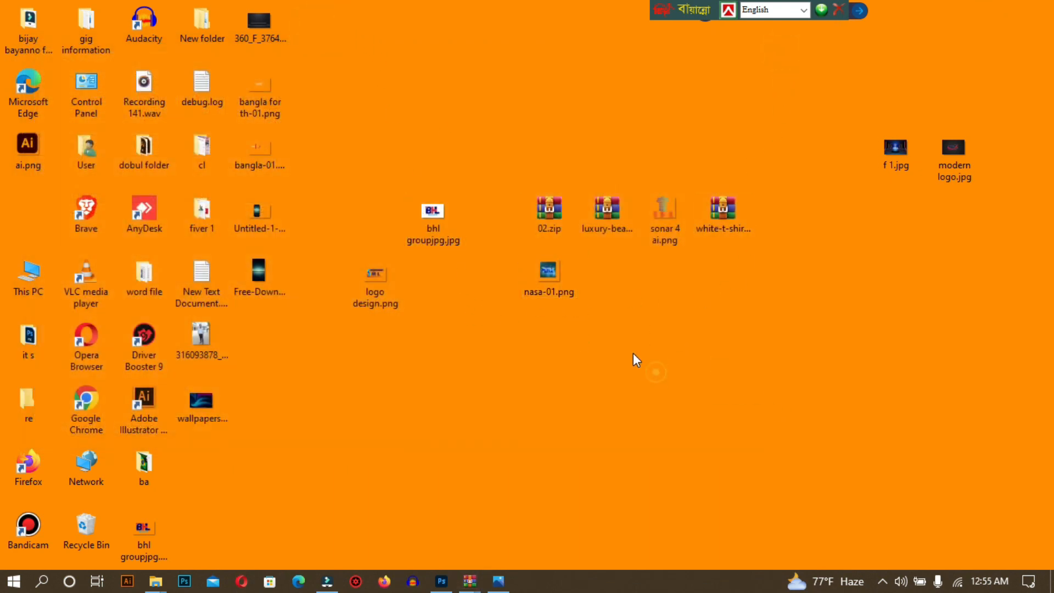
double_click(549, 279)
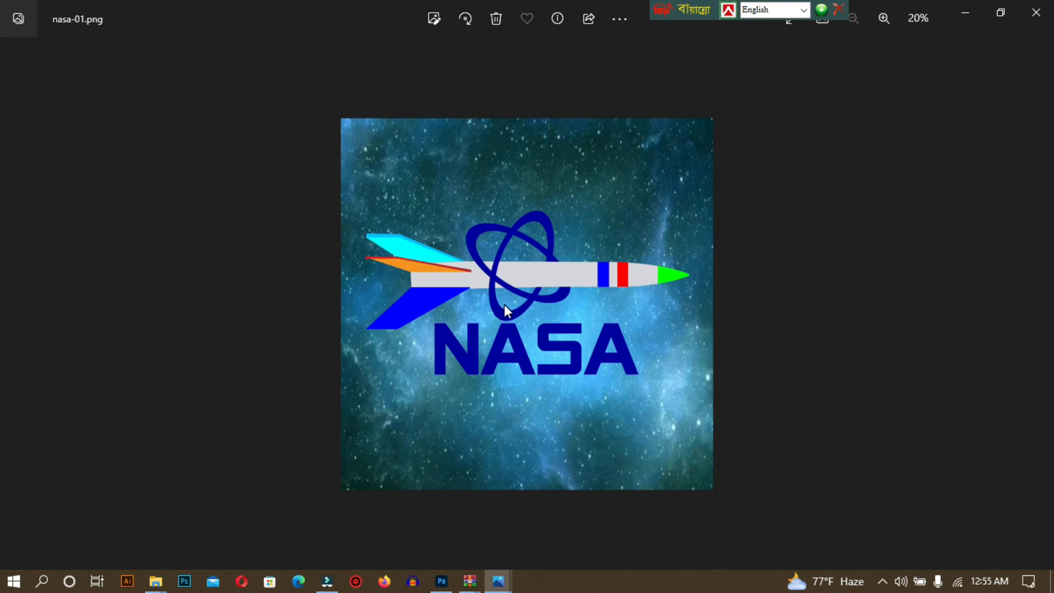
left_click(1036, 12)
Open nasa-01.png from the desktop as a separate Photoshop document and convert its Layer 1 to a smart object.
left_click_drag(551, 279, 562, 338)
left_click_drag(647, 134, 638, 156)
left_click_drag(591, 104, 587, 57)
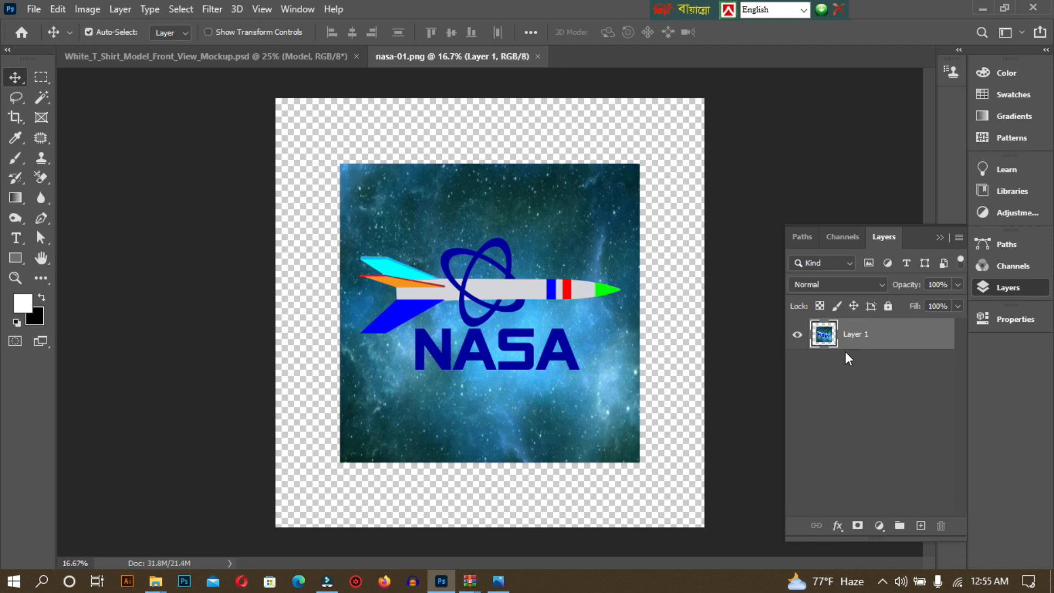
right_click(829, 337)
left_click(883, 337)
right_click(884, 341)
left_click(752, 213)
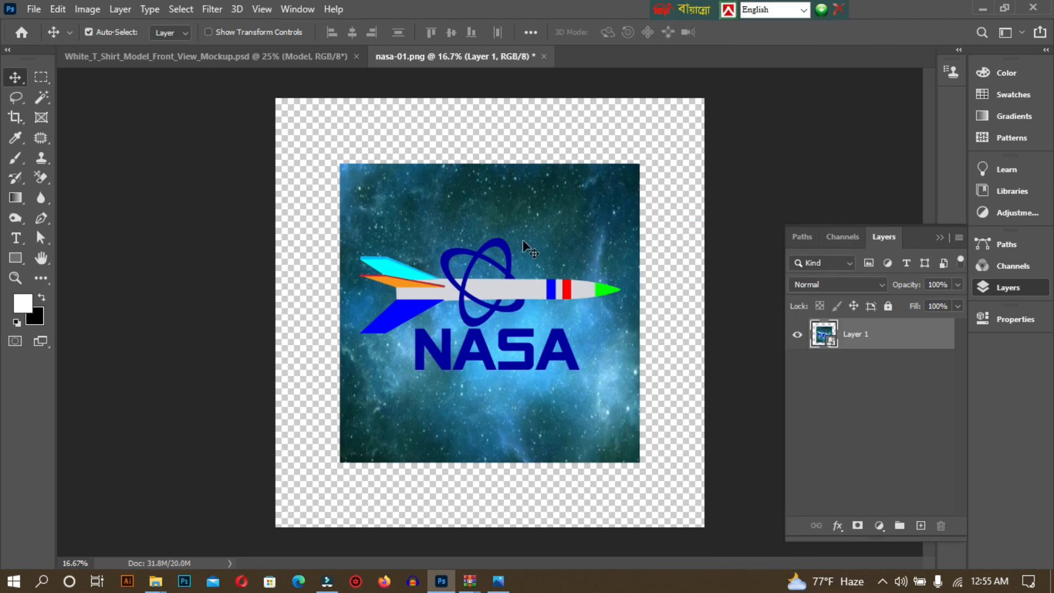
In the T-shirt mockup, toggle the Shadows layer and the BACKGROUND group off and on to check what each contributes.
left_click(177, 52)
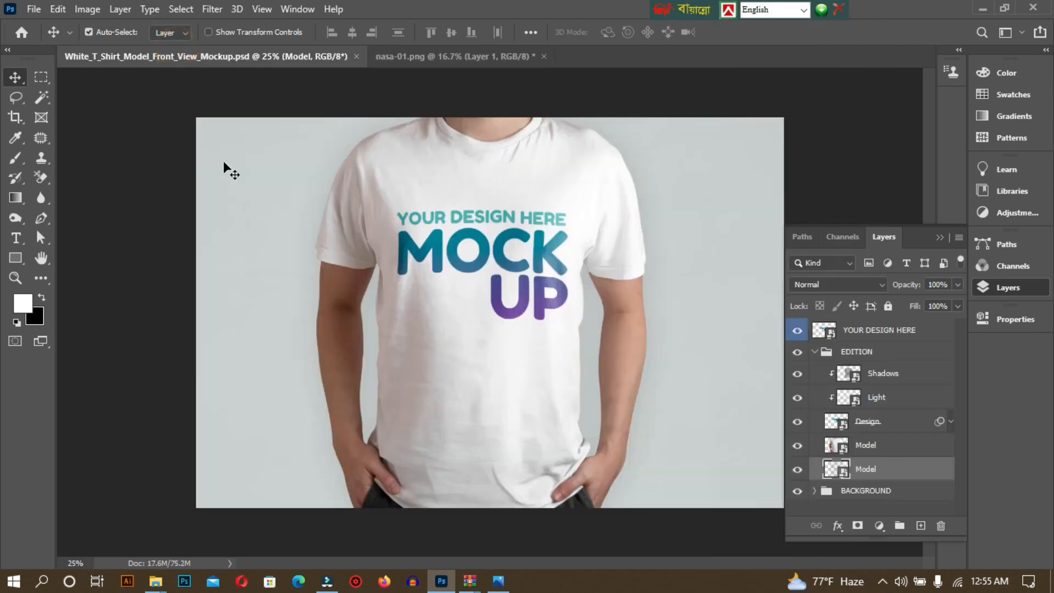
left_click(798, 375)
left_click(797, 375)
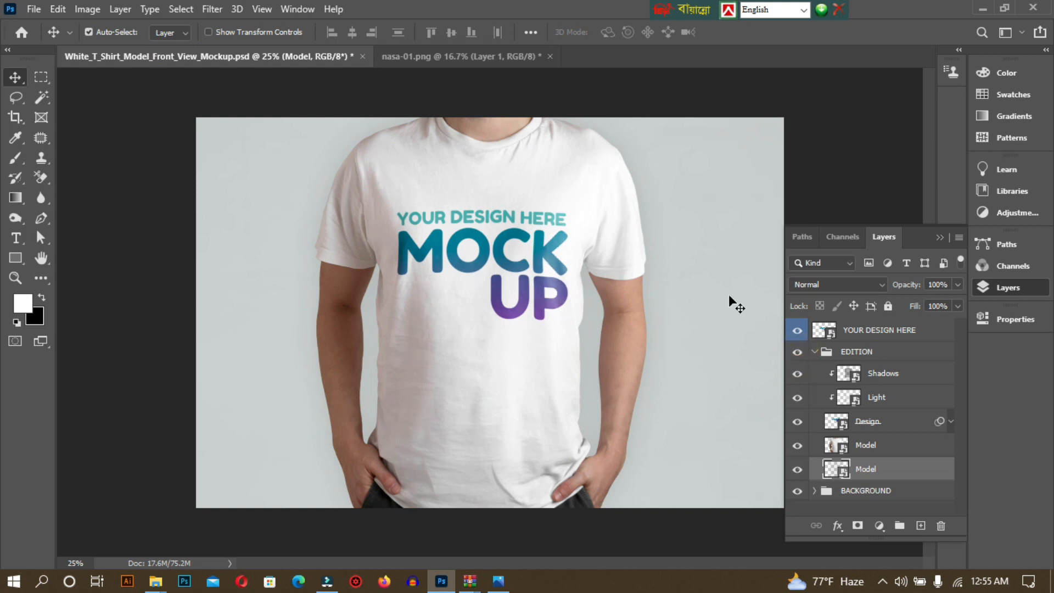
left_click(797, 374)
left_click(798, 376)
left_click(797, 492)
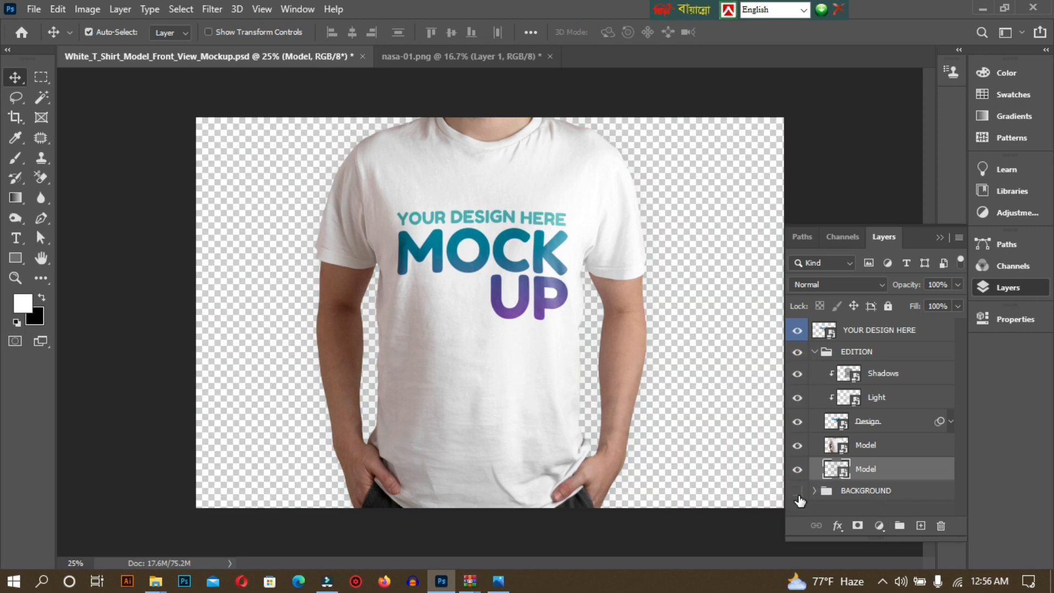
left_click(798, 492)
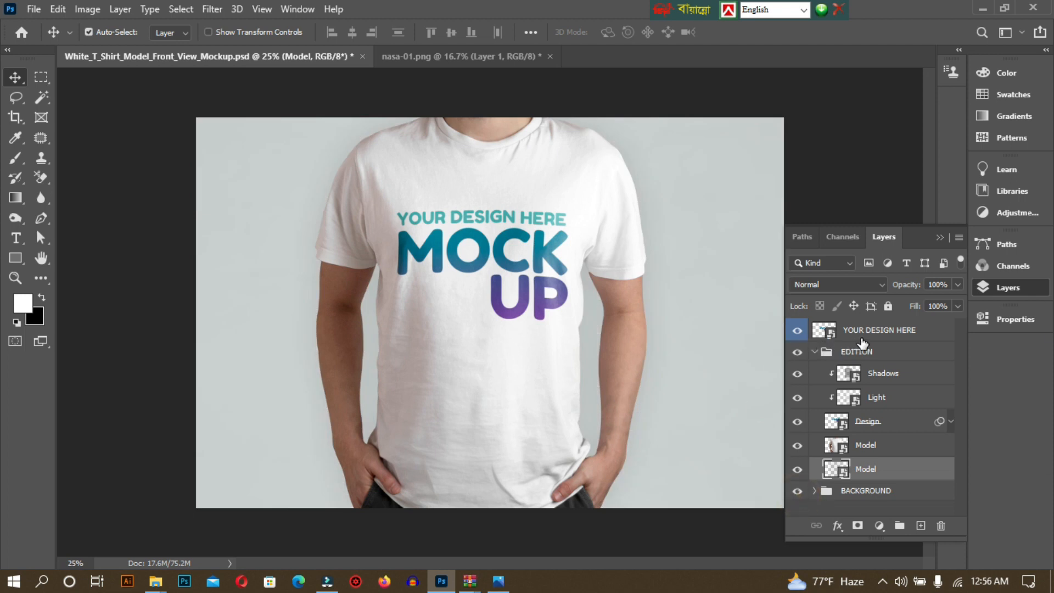
Open the contents of the "YOUR DESIGN HERE" smart object and hide its placeholder text layer.
double_click(822, 331)
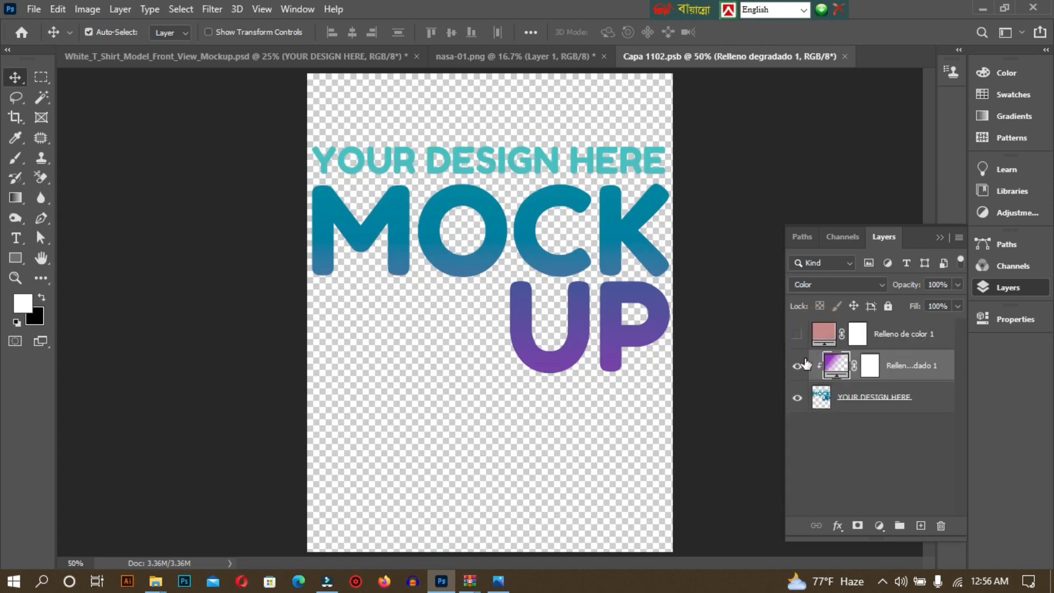
left_click(798, 367)
left_click(797, 367)
left_click(797, 399)
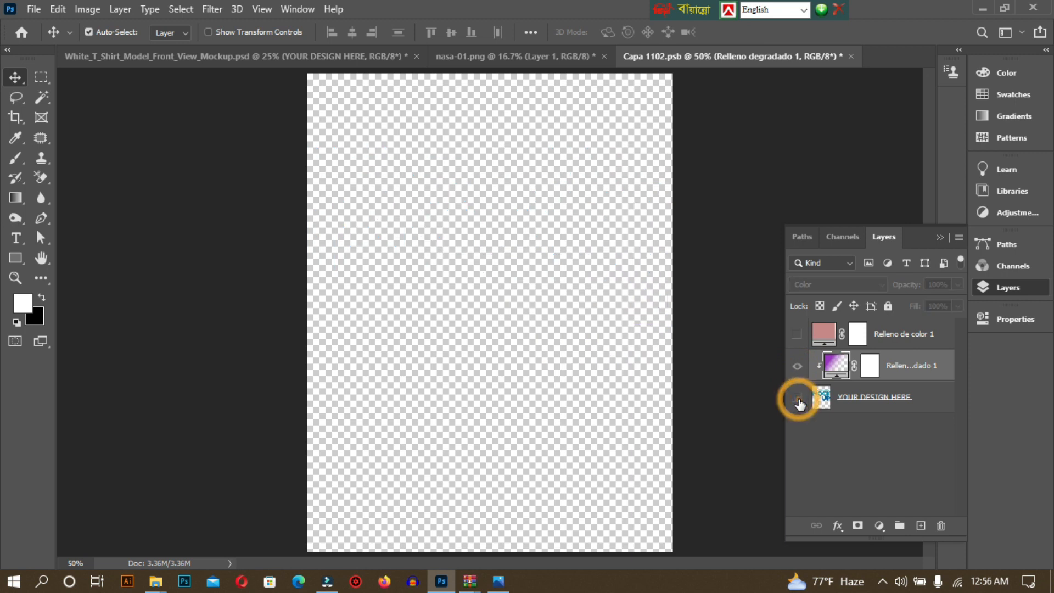
Copy Layer 1 from nasa-01.png into Capa 1102.psb, above the gradient fill layer.
left_click(468, 62)
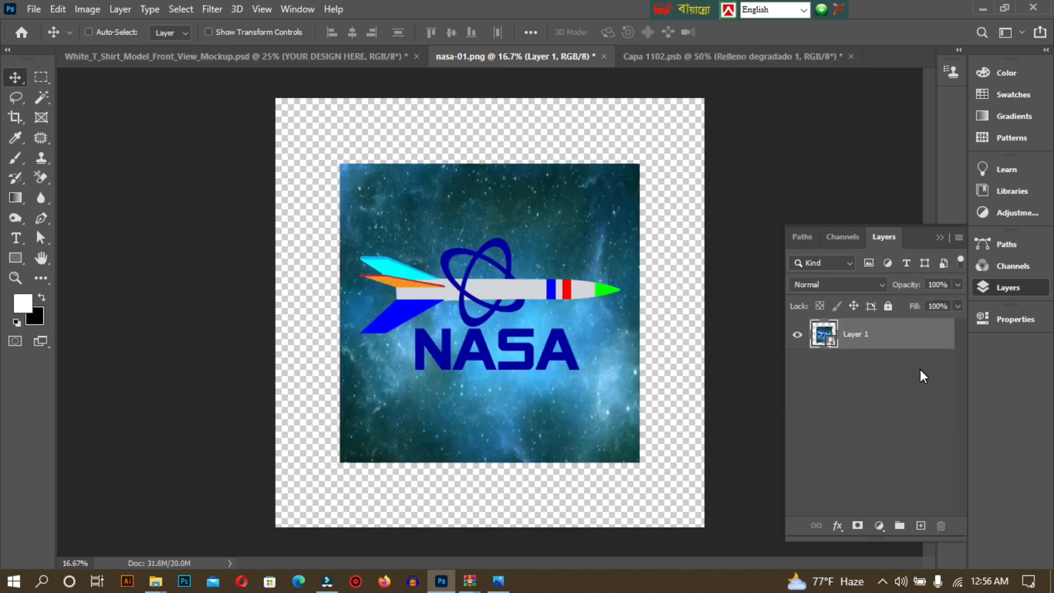
left_click_drag(918, 336, 723, 84)
left_click(618, 252)
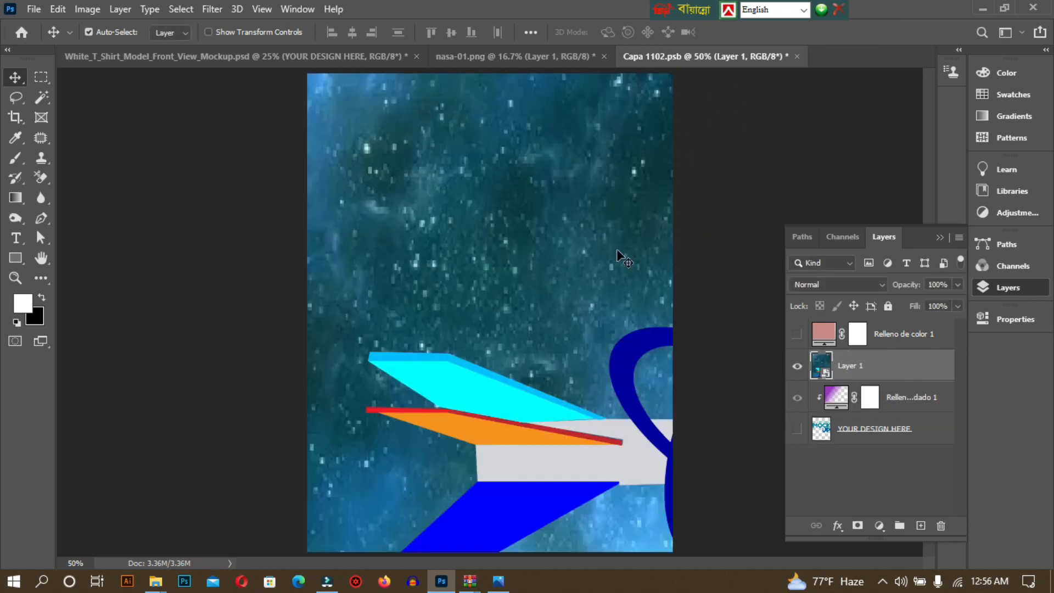
Scale the NASA design proportionally to about 34.85% and centre it on the Capa 1102.psb canvas.
left_click_drag(569, 284, 404, 253)
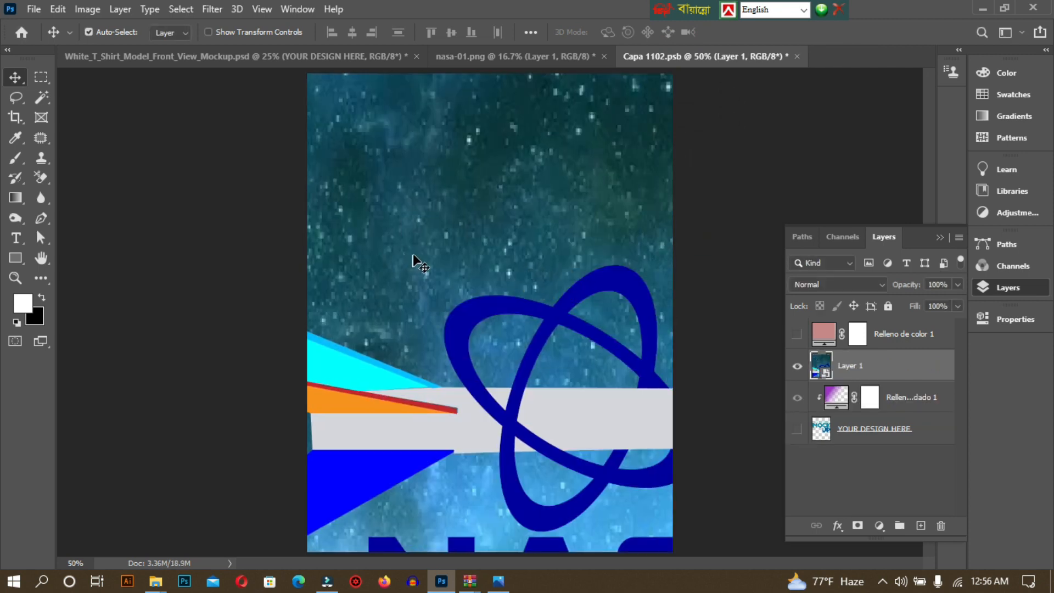
key("ctrl+t")
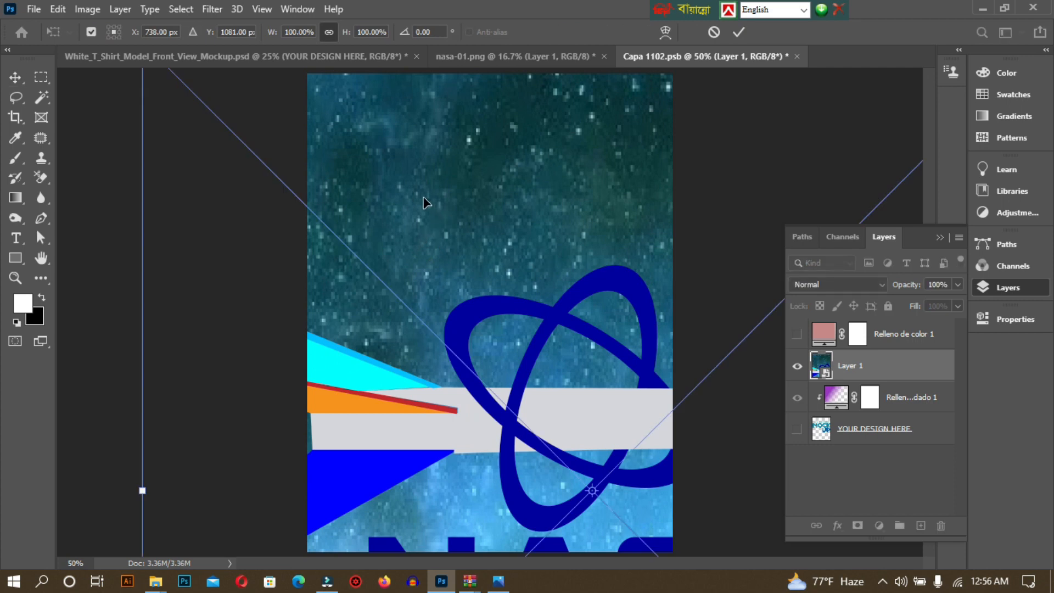
key("ctrl+minus")
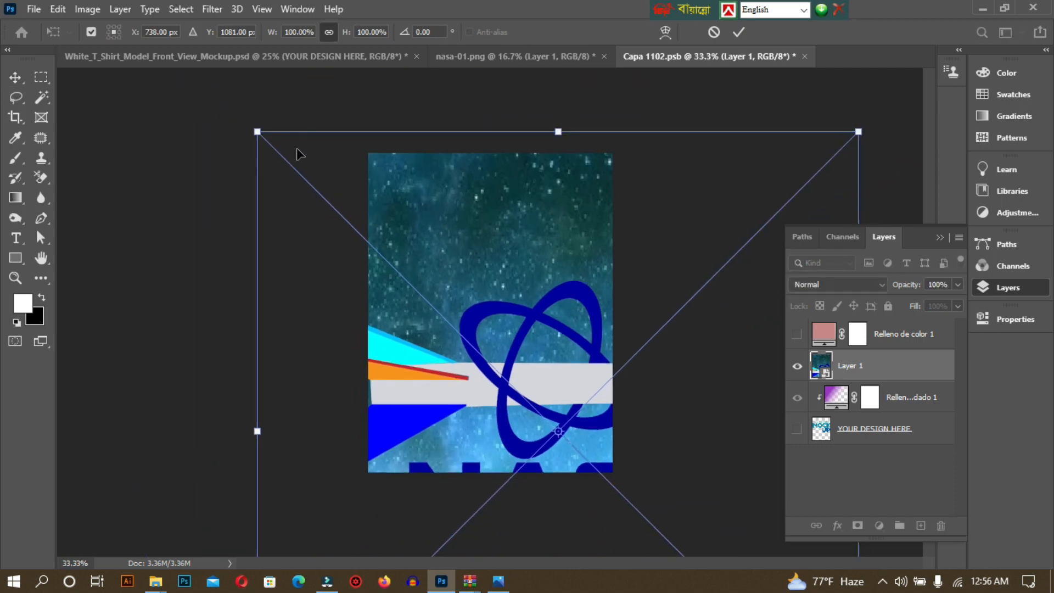
left_click_drag(257, 130, 466, 312)
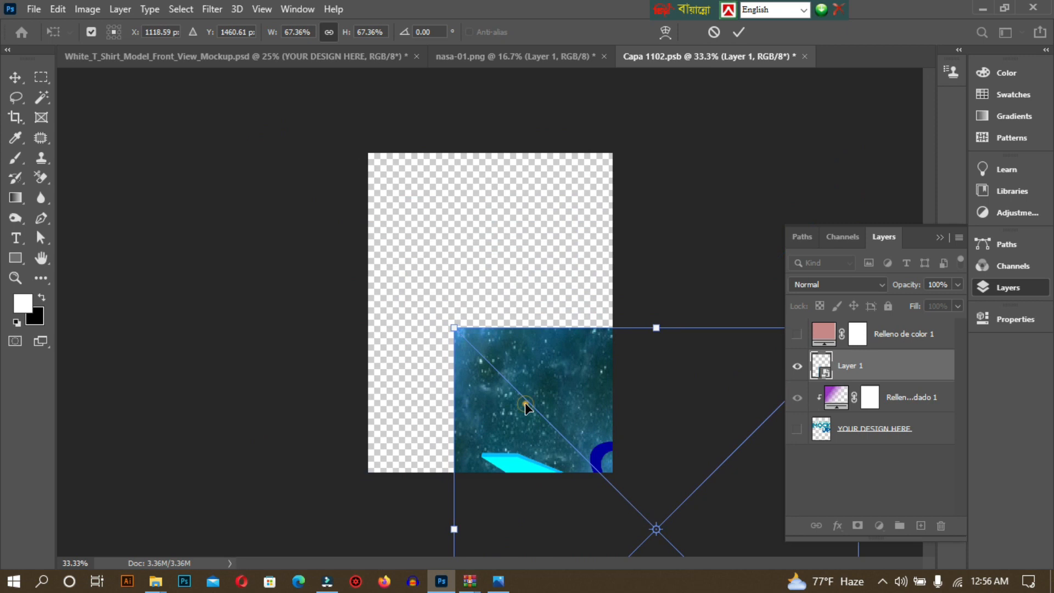
left_click_drag(526, 404, 401, 225)
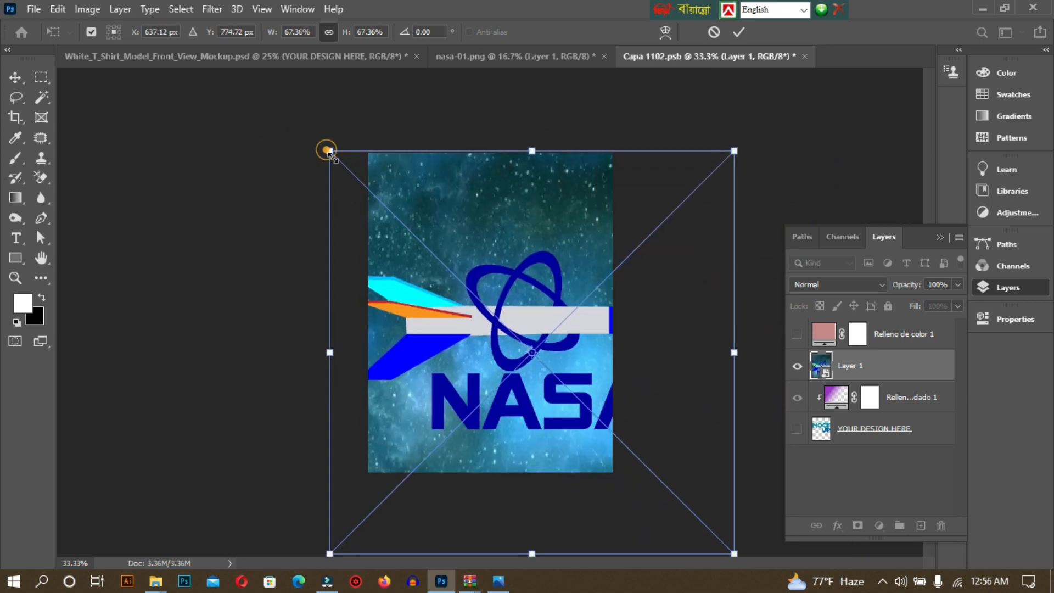
left_click_drag(330, 152, 447, 279)
left_click_drag(476, 320, 388, 222)
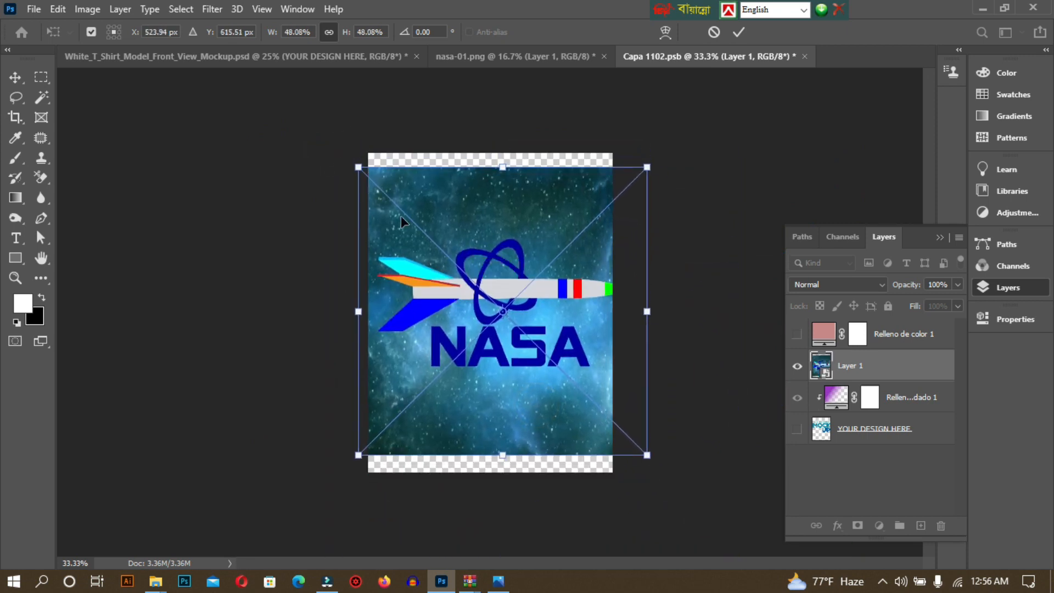
left_click_drag(358, 168, 419, 229)
left_click_drag(527, 301, 485, 279)
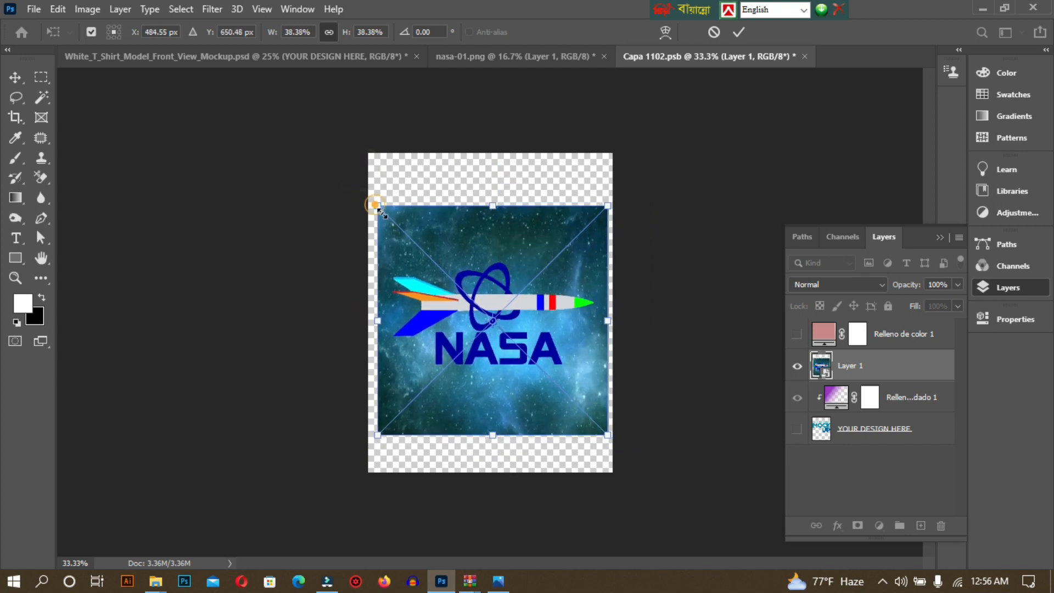
left_click_drag(378, 208, 399, 227)
left_click_drag(498, 298, 481, 281)
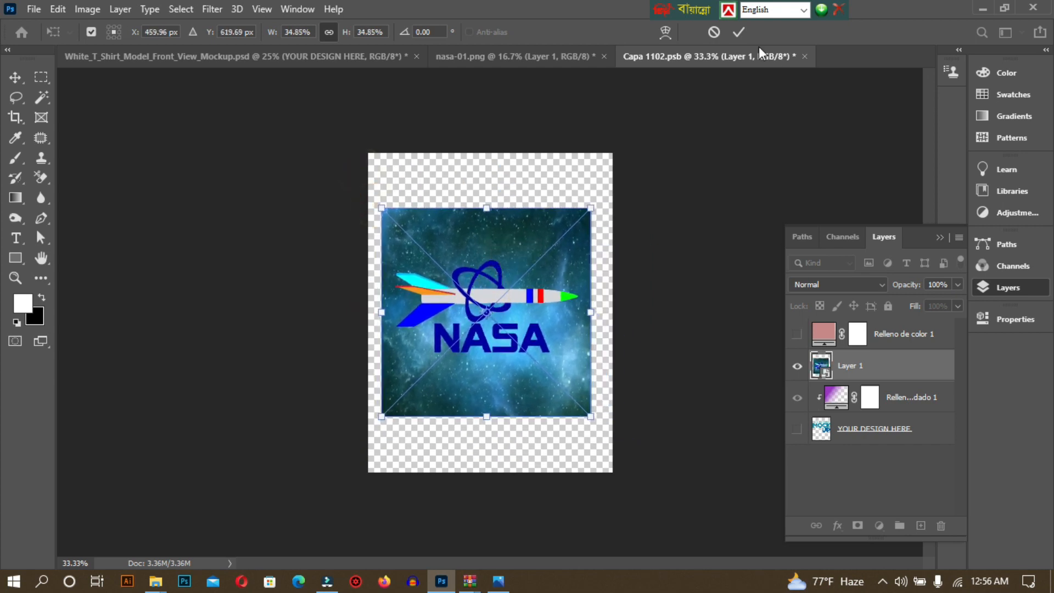
left_click(736, 34)
key("ctrl+plus")
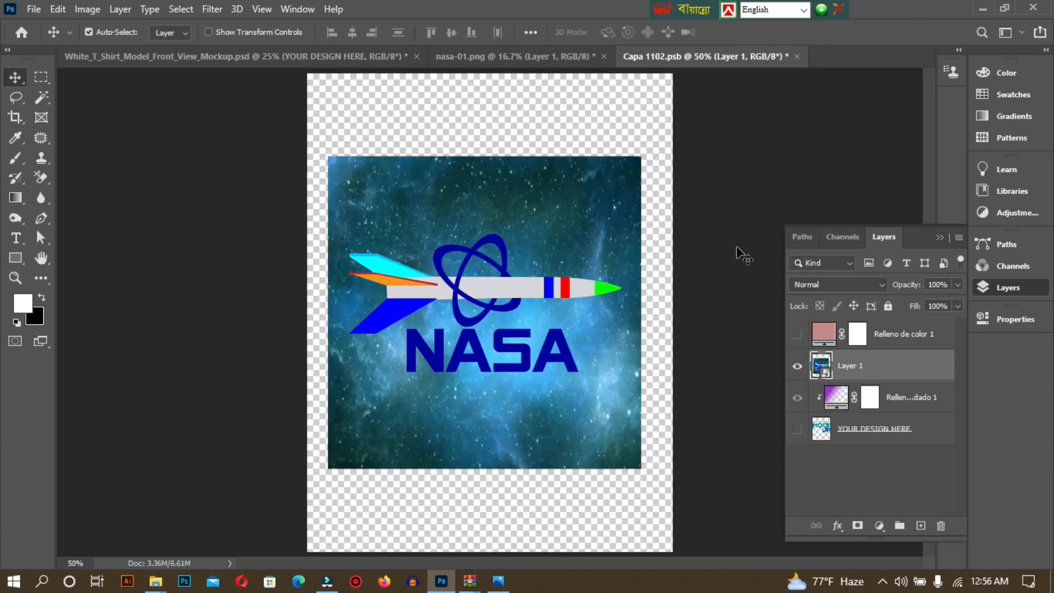
mouse_move(535, 252)
left_mouse_down()
mouse_move(548, 255)
mouse_move(538, 251)
left_mouse_up()
Save and close Capa 1102.psb to update the design on the T-shirt mockup.
left_click(33, 9)
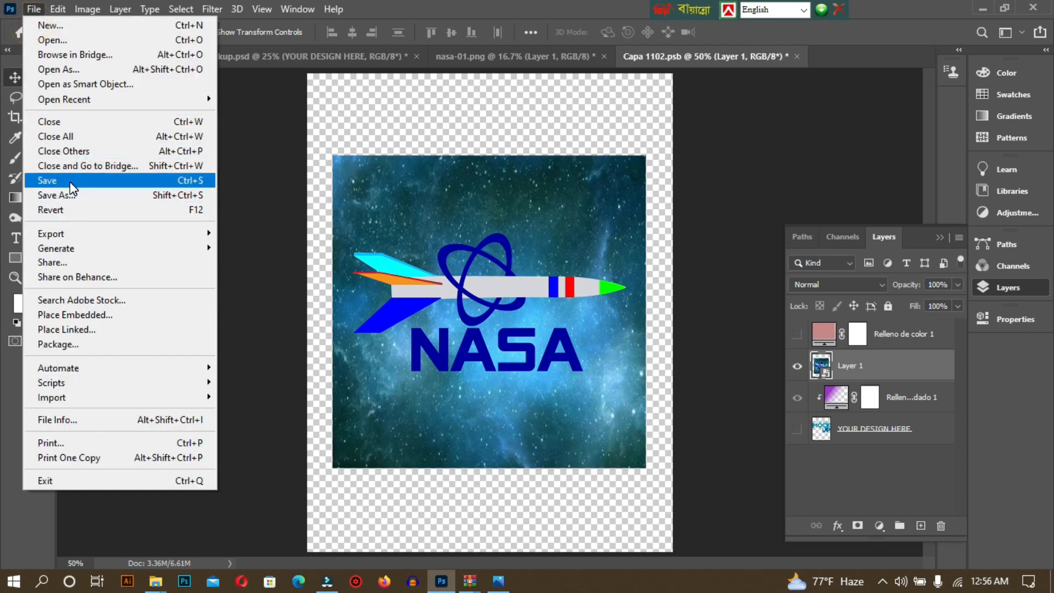
left_click(55, 181)
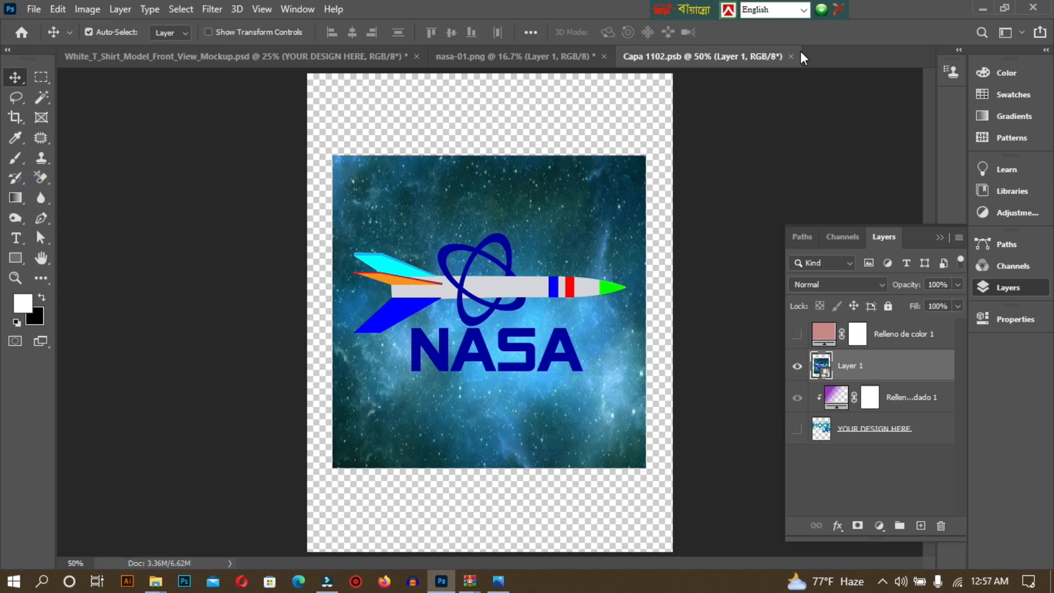
left_click(790, 57)
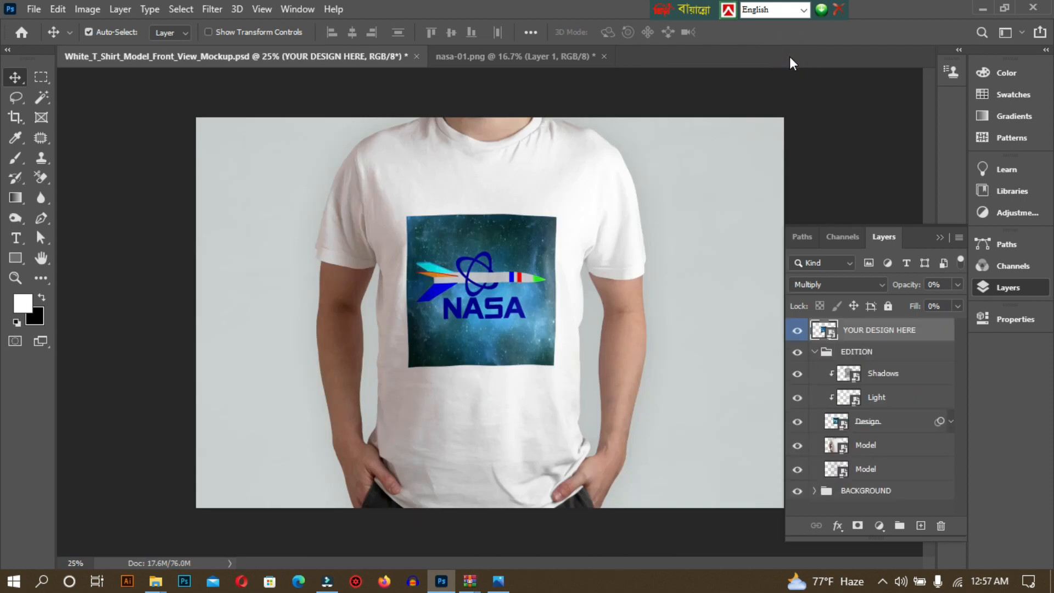